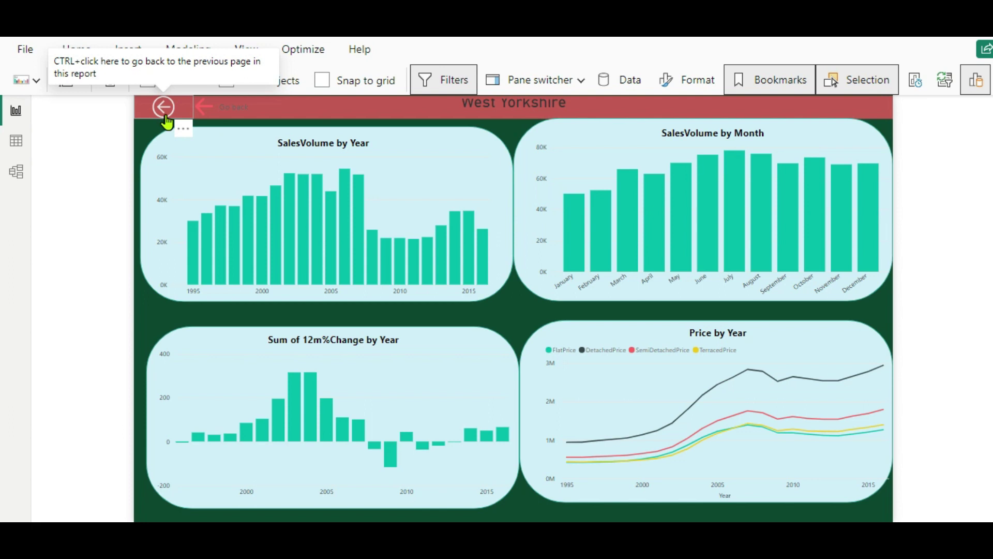
# Return to the overview page and drill through from the donut chart's Greater Manchester slice to the Region Name page
pyautogui.keyDown('ctrl'); pyautogui.click(171, 114); pyautogui.keyUp('ctrl')
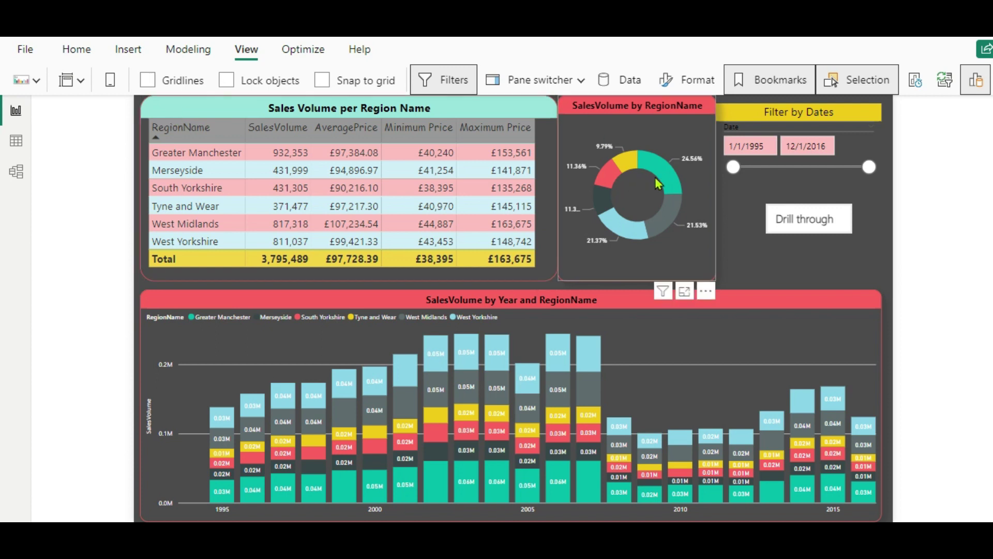
pyautogui.moveTo(666, 171)
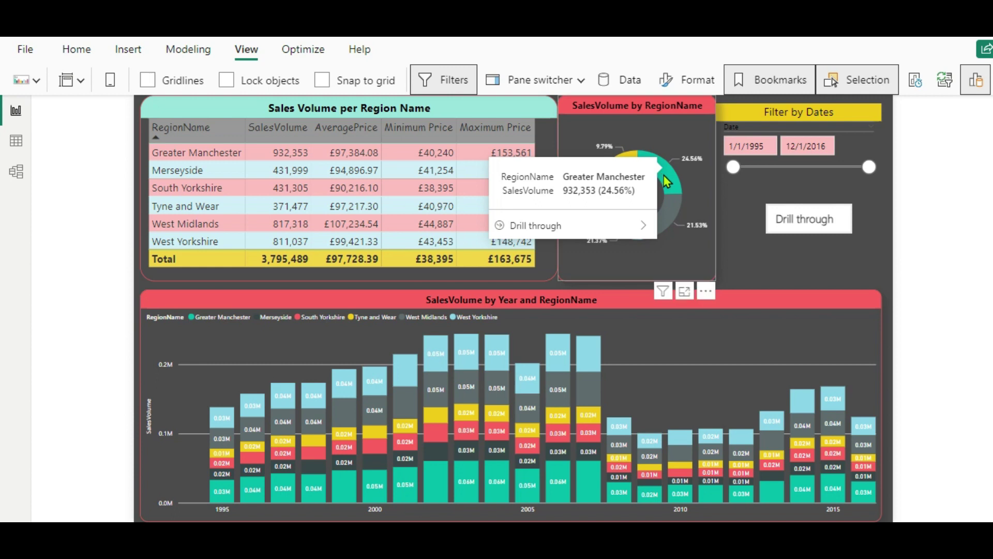
pyautogui.rightClick(663, 176)
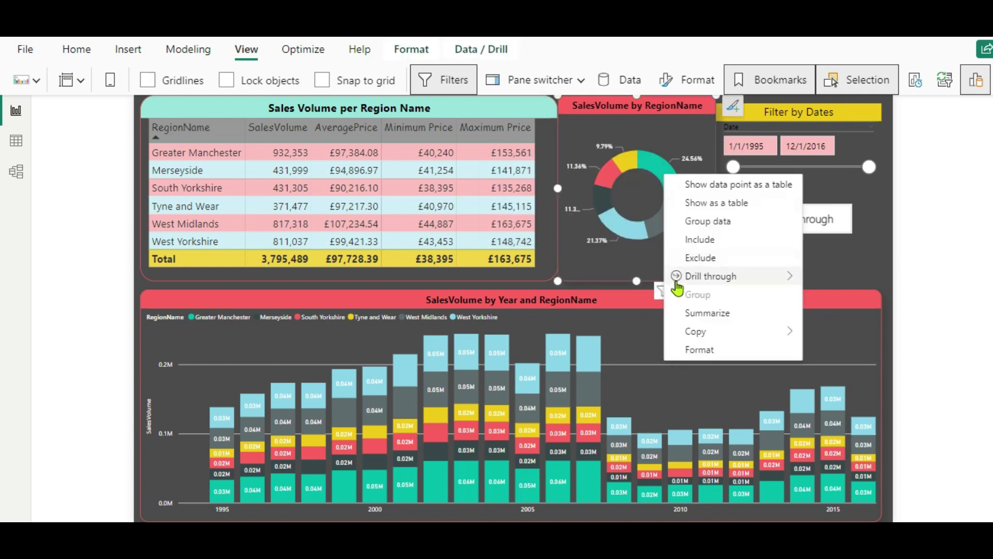
pyautogui.moveTo(687, 278)
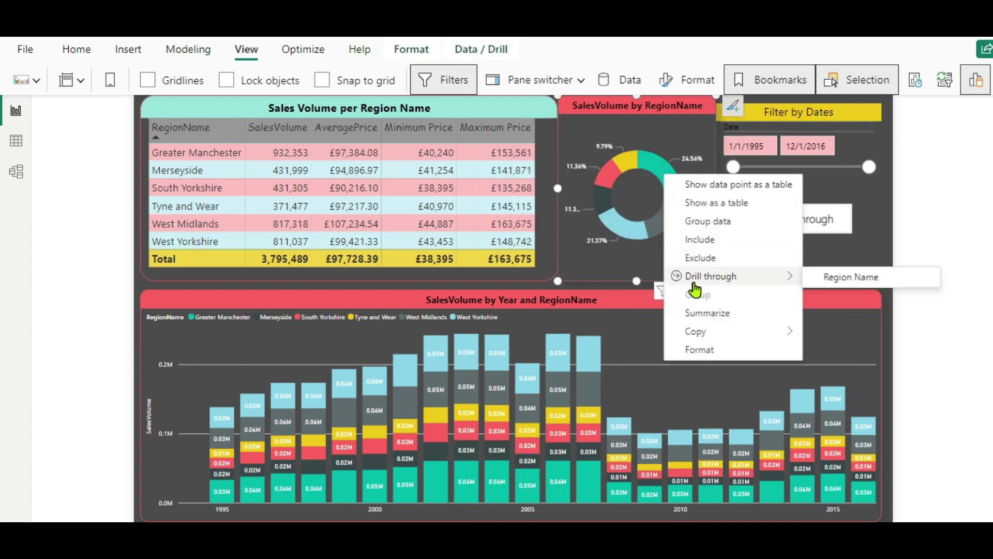
pyautogui.click(835, 278)
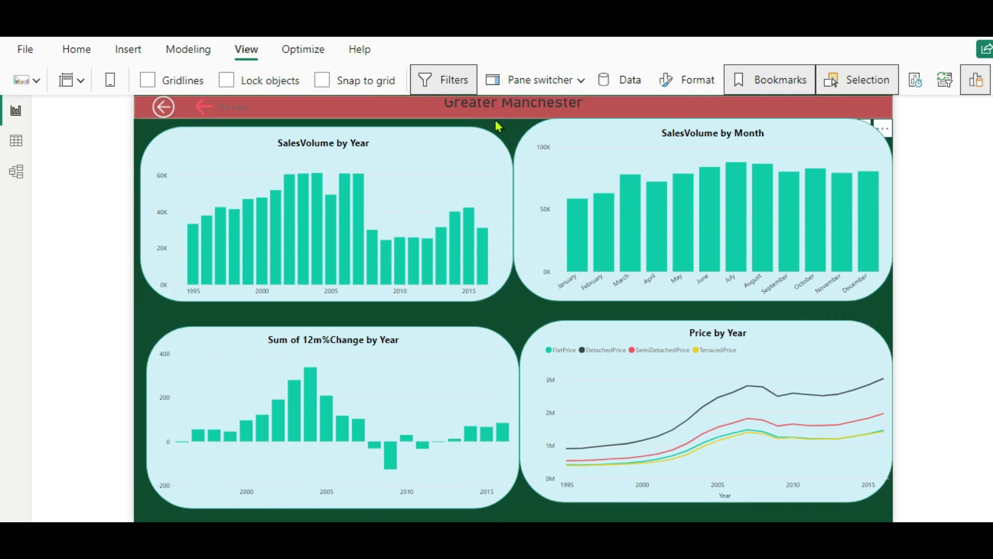
# Go back to the overview page and drill through from the table's West Midlands row to the Region Name page
pyautogui.keyDown('ctrl'); pyautogui.click(163, 109); pyautogui.keyUp('ctrl')
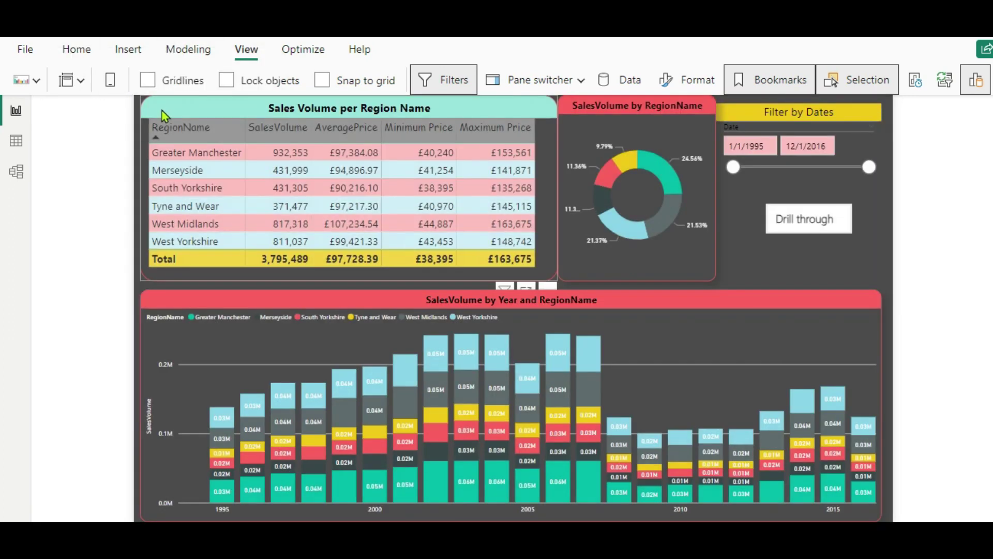
pyautogui.rightClick(185, 233)
pyautogui.moveTo(206, 292)
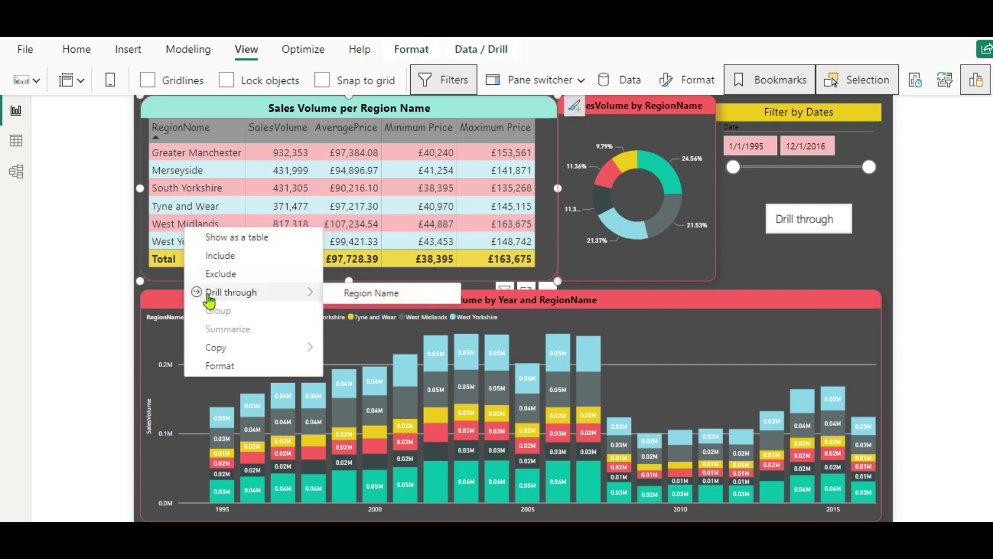
pyautogui.click(355, 295)
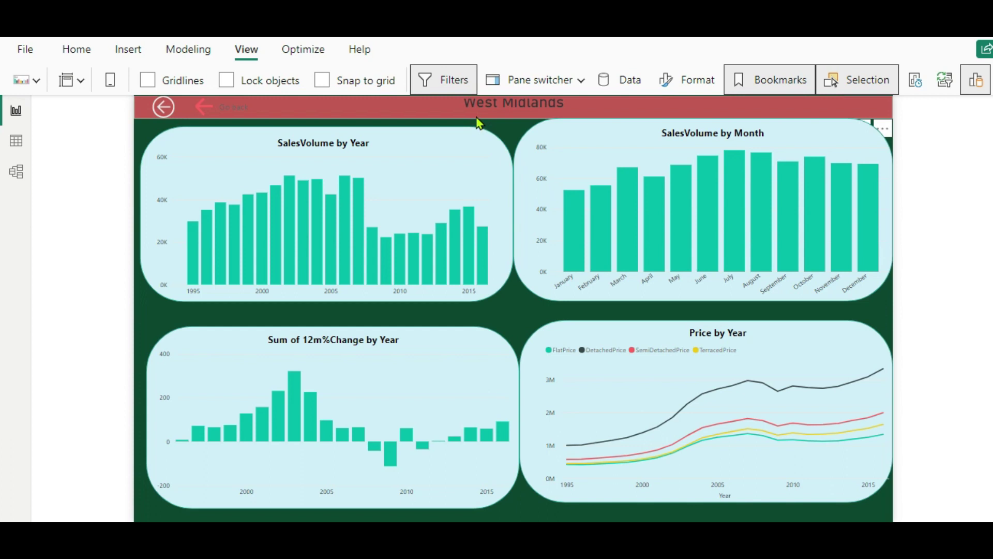
# Back on the overview page, select the donut's West Midlands slice and follow the report's own Drill through link to its details
pyautogui.moveTo(487, 287)
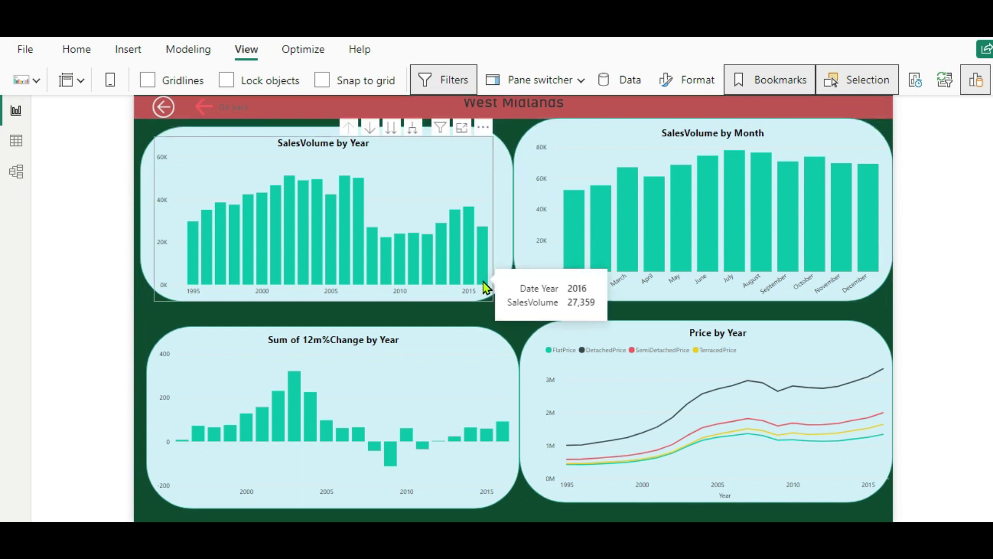
pyautogui.keyDown('ctrl'); pyautogui.click(164, 109); pyautogui.keyUp('ctrl')
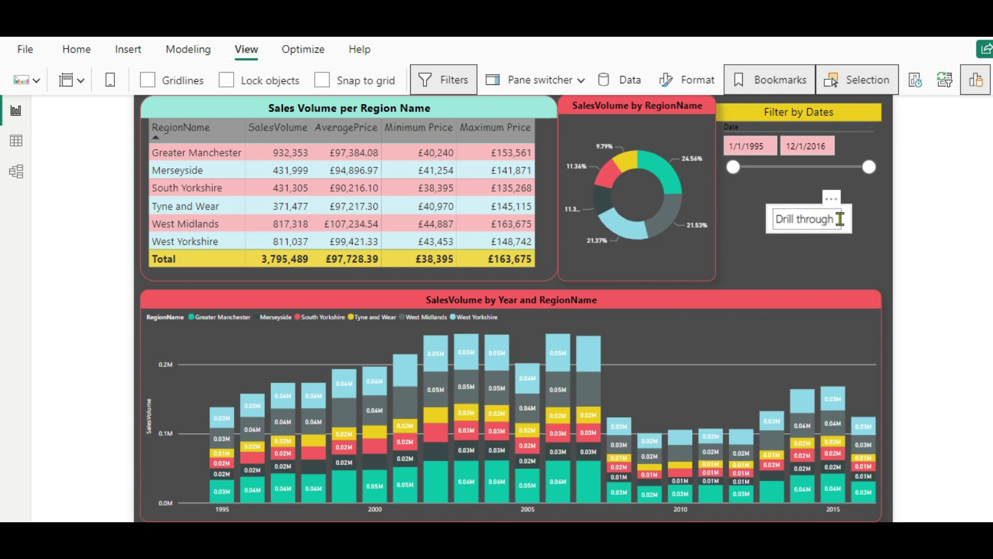
pyautogui.moveTo(846, 224)
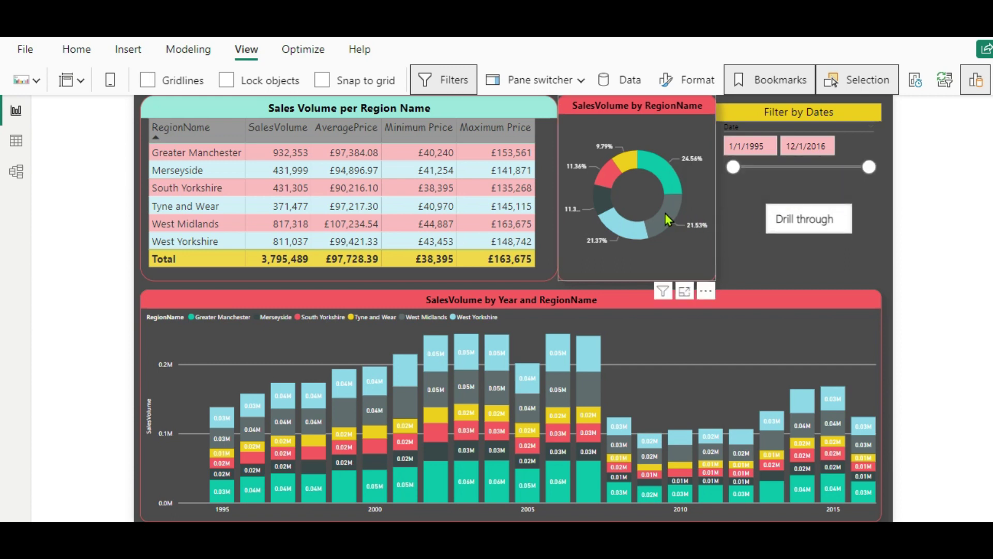
pyautogui.moveTo(665, 215)
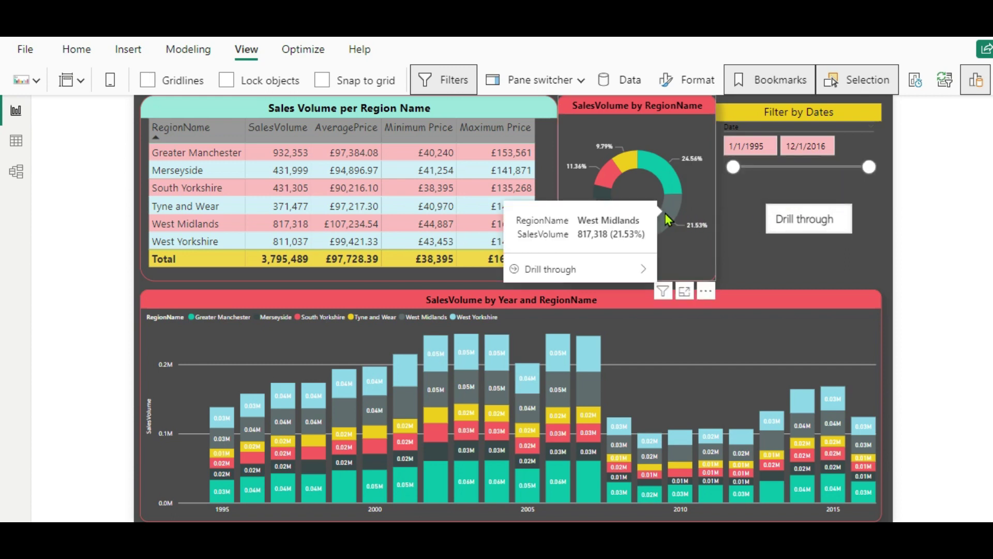
pyautogui.click(666, 214)
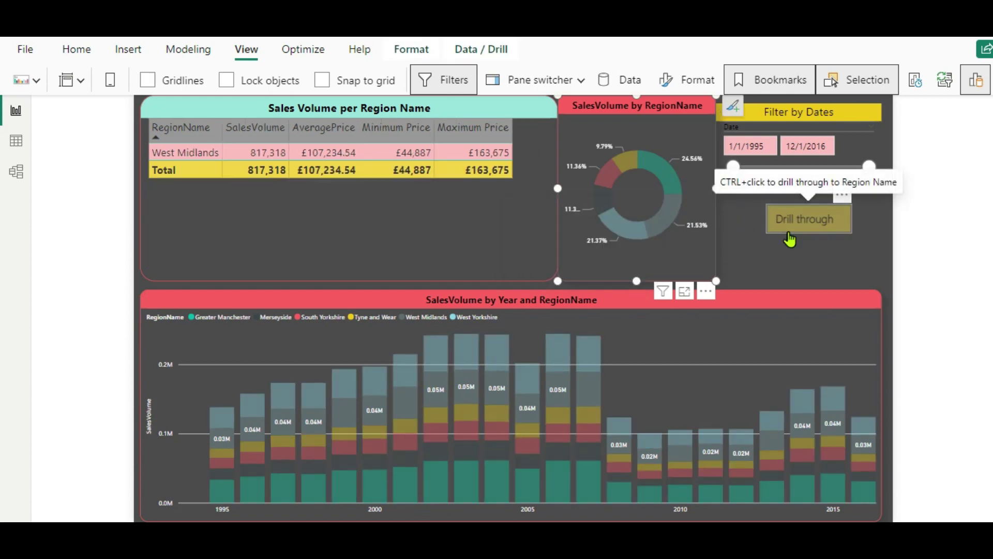
pyautogui.keyDown('ctrl'); pyautogui.click(851, 217); pyautogui.keyUp('ctrl')
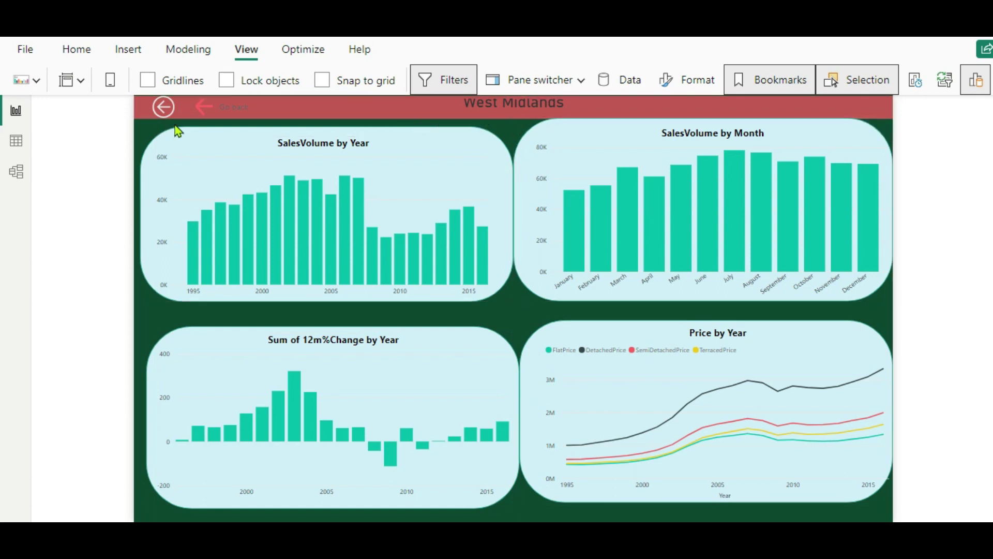
# From the overview page, drill through the 1998 West Yorkshire column segment to the Region Name page, and return to the overview
pyautogui.keyDown('ctrl'); pyautogui.click(162, 110); pyautogui.keyUp('ctrl')
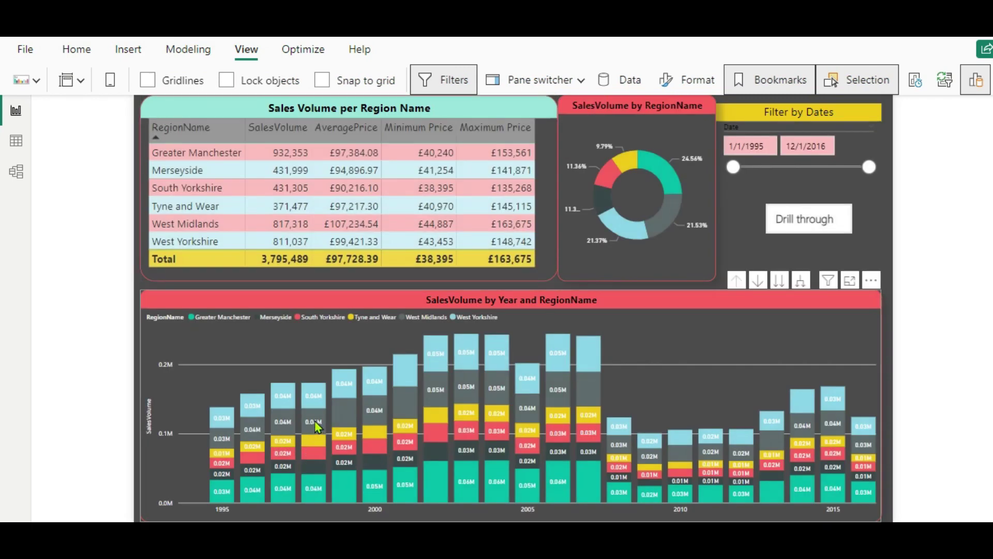
pyautogui.moveTo(312, 398)
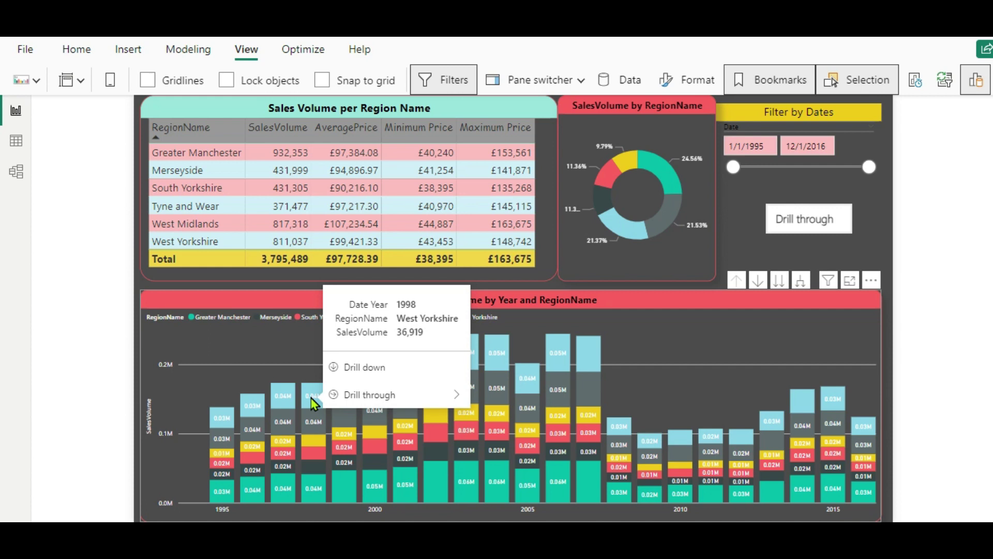
pyautogui.moveTo(345, 401)
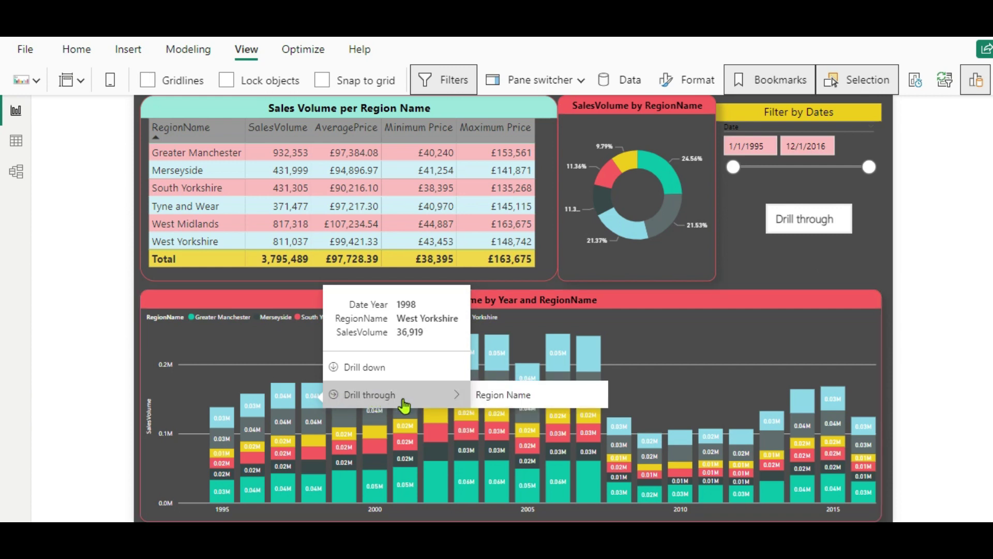
pyautogui.click(495, 396)
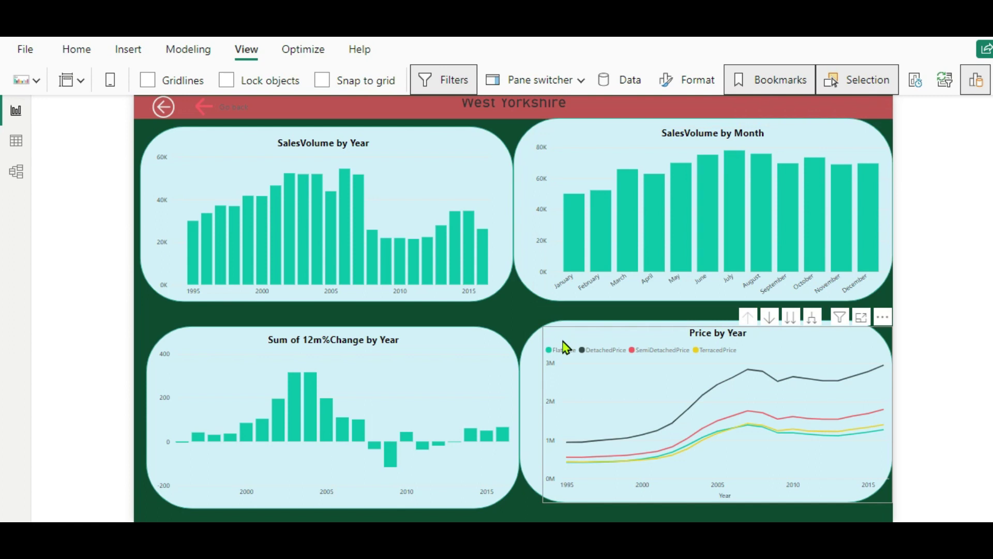
pyautogui.click(163, 106)
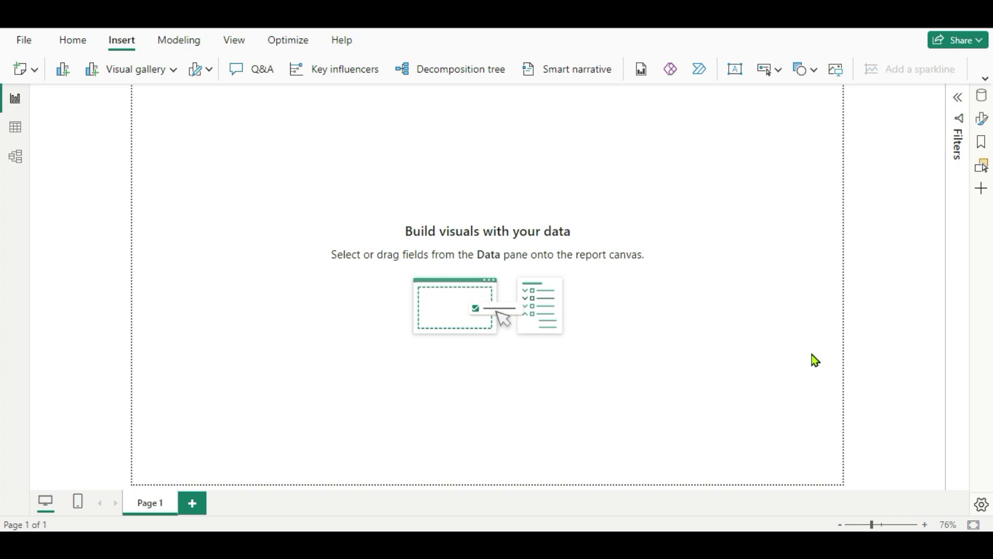
# Show the data fields, insert a donut chart on Page 1, move it to mid-height near the page's left edge and enlarge it
pyautogui.click(982, 96)
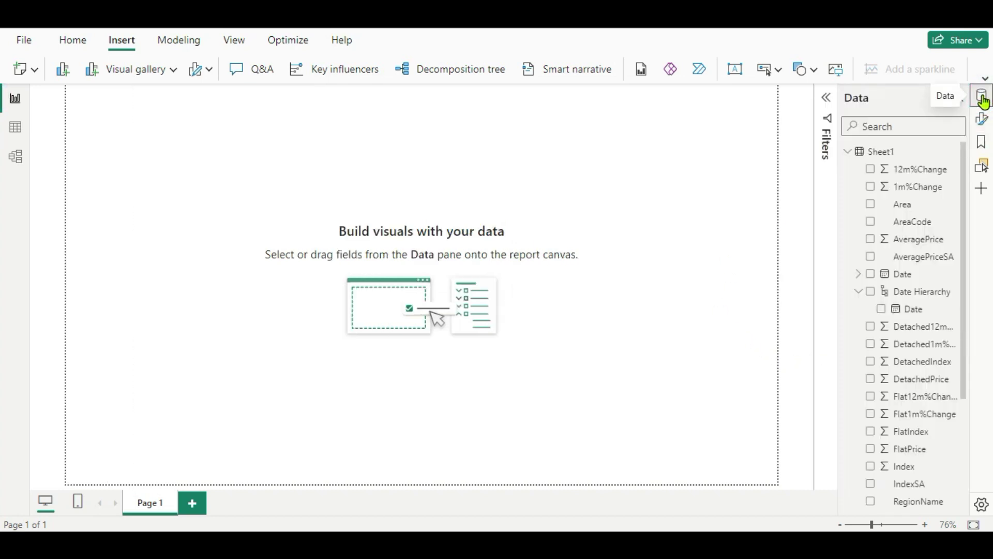
pyautogui.click(71, 44)
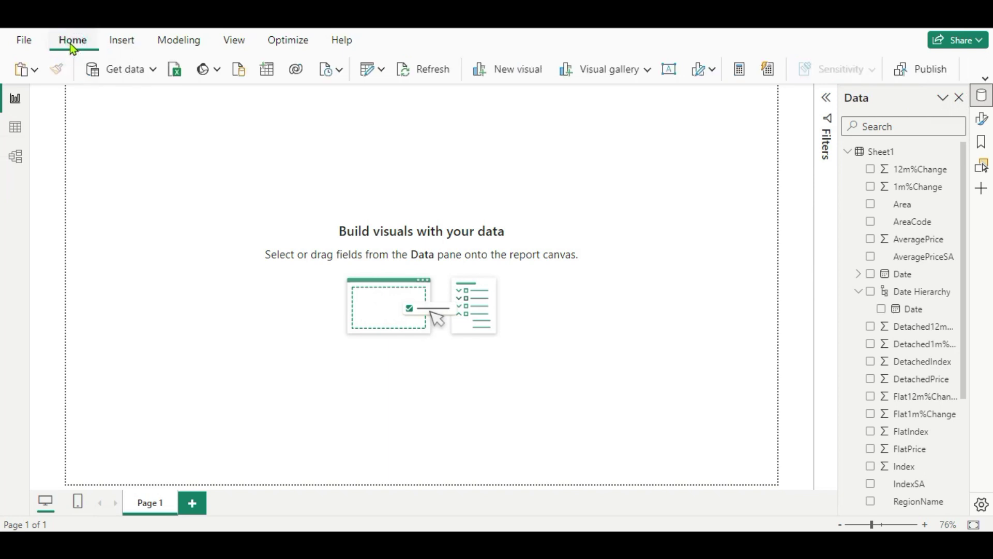
pyautogui.click(650, 73)
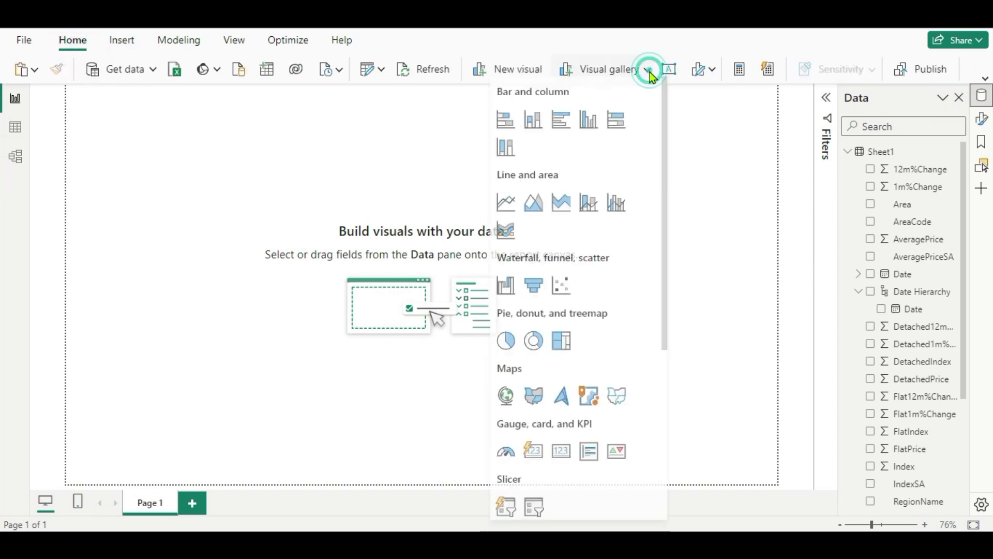
pyautogui.click(534, 353)
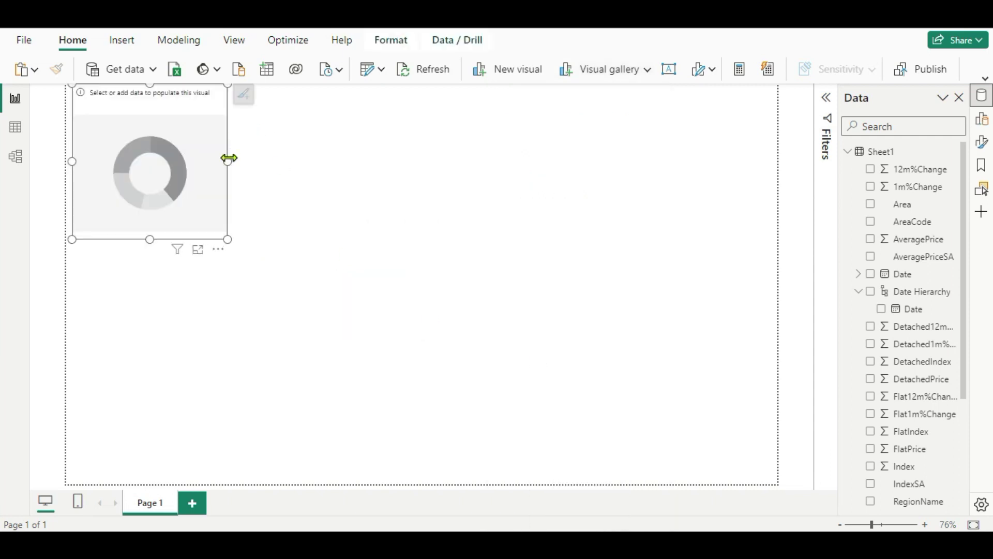
pyautogui.moveTo(171, 162); pyautogui.dragTo(178, 282)
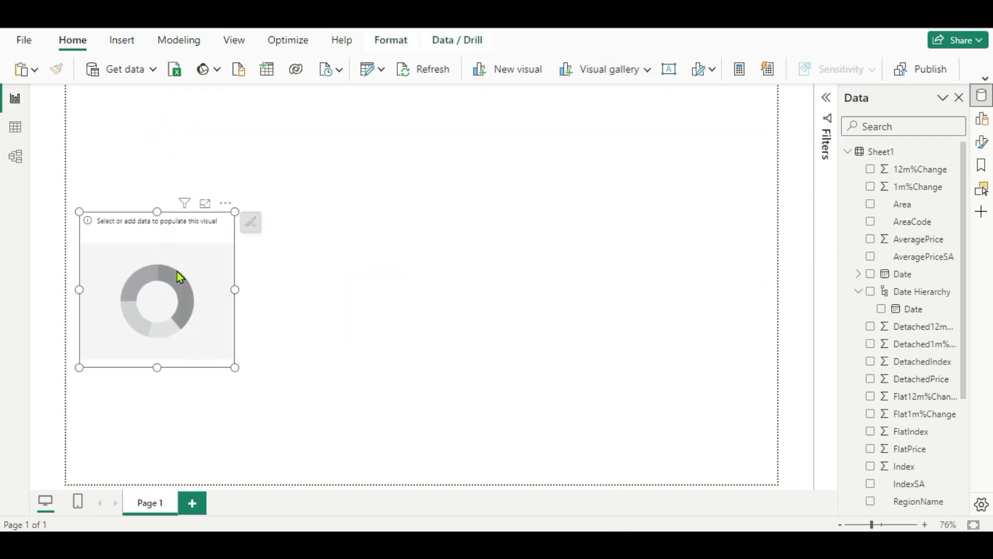
pyautogui.click(336, 321)
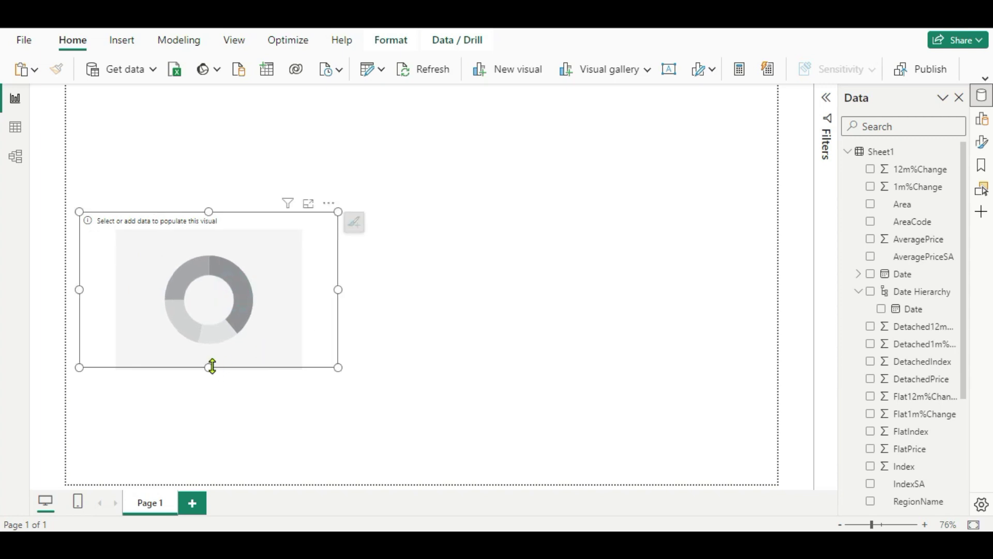
pyautogui.moveTo(213, 368); pyautogui.dragTo(215, 392)
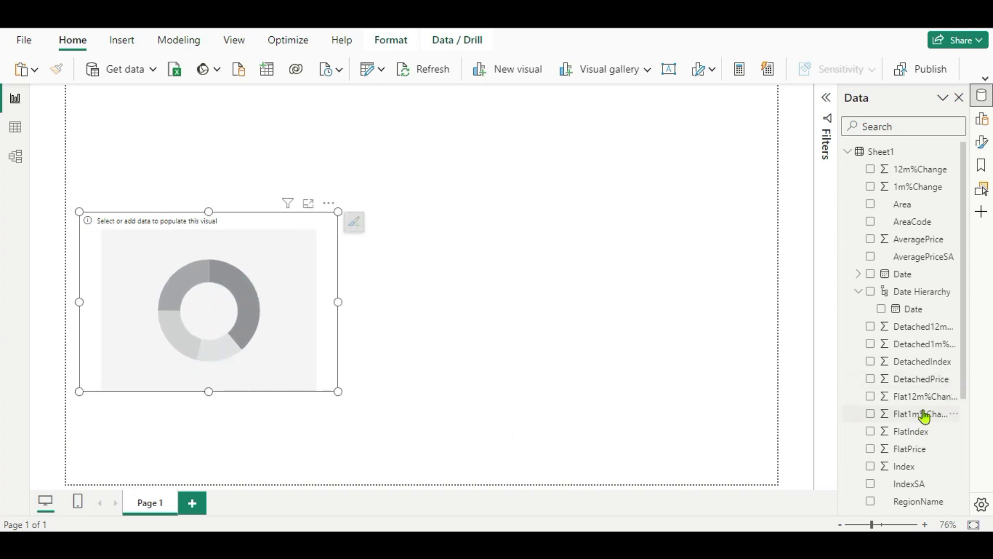
# Add the RegionName and SalesVolume fields to the donut chart and turn off its legend
pyautogui.scroll(-5, 919, 428)
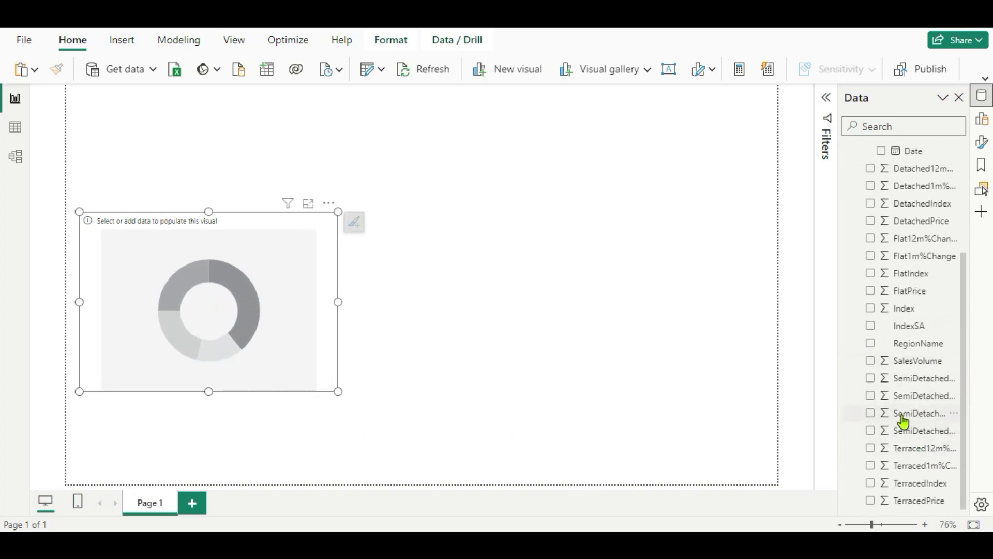
pyautogui.scroll(5, 902, 423)
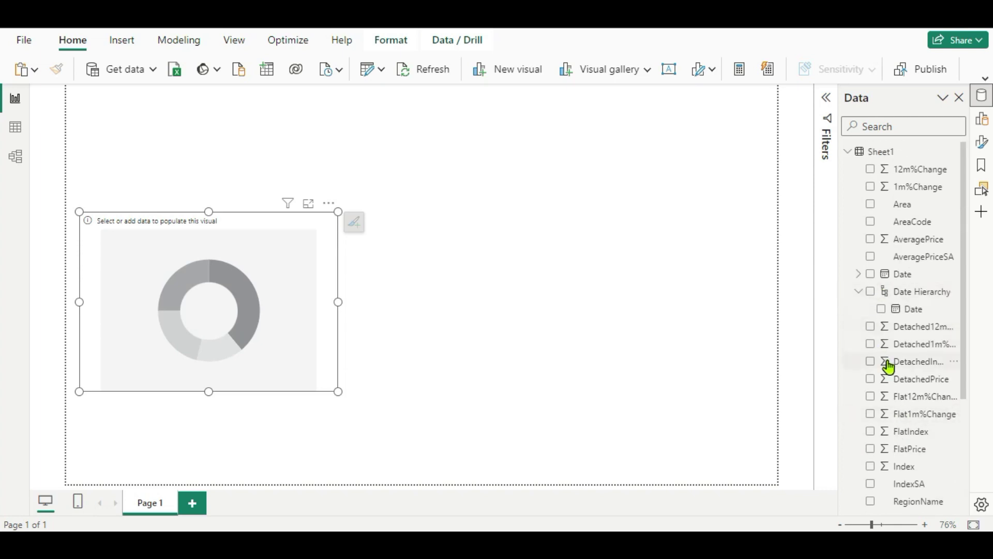
pyautogui.scroll(-5, 893, 381)
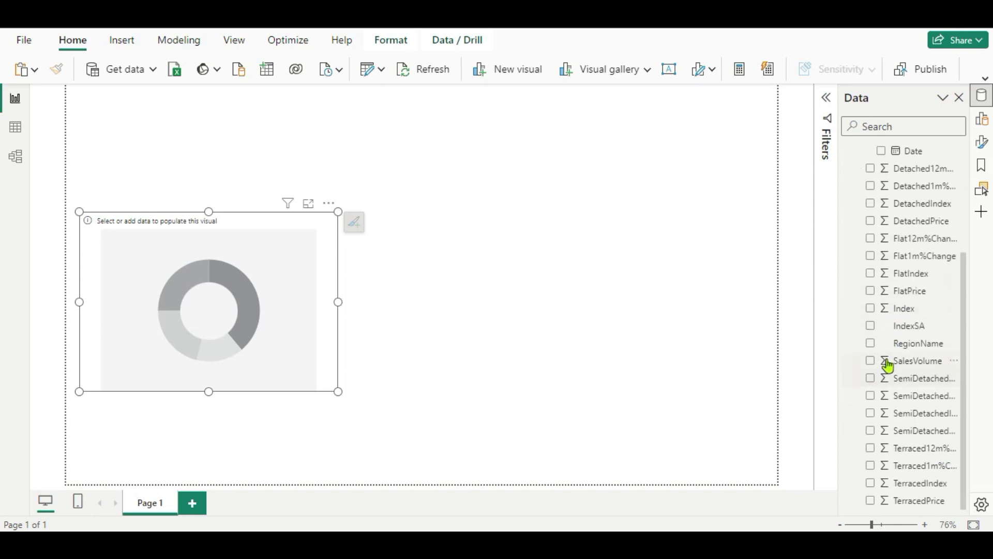
pyautogui.click(870, 344)
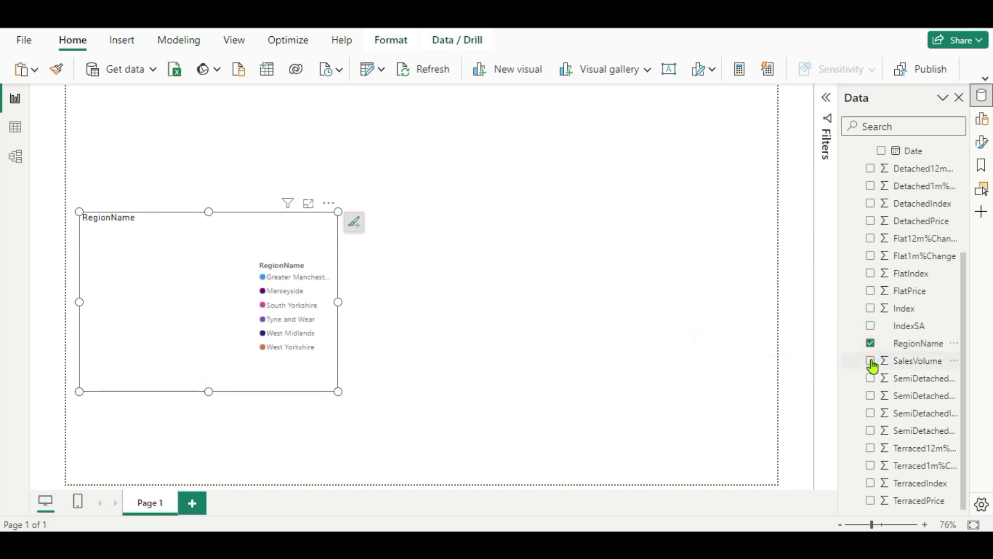
pyautogui.click(871, 361)
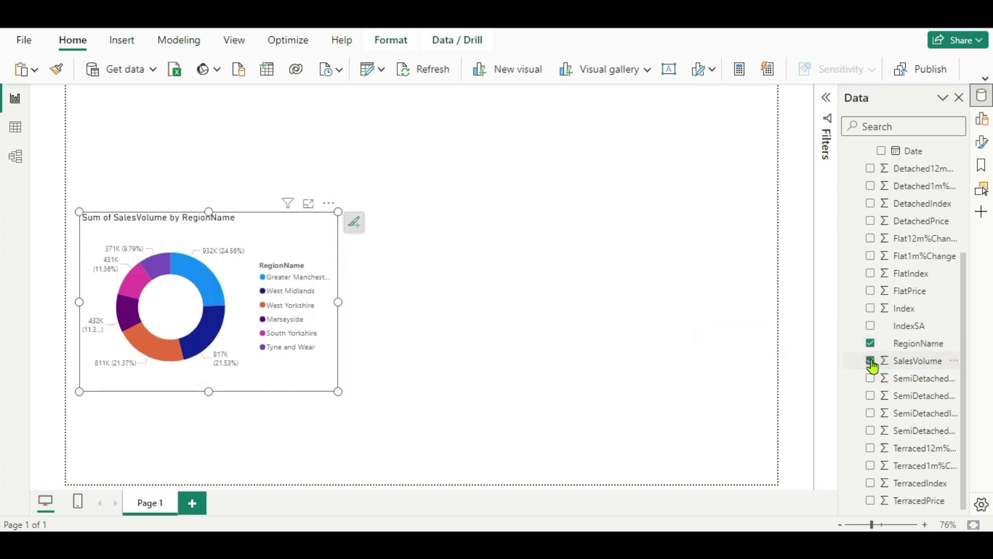
pyautogui.click(981, 147)
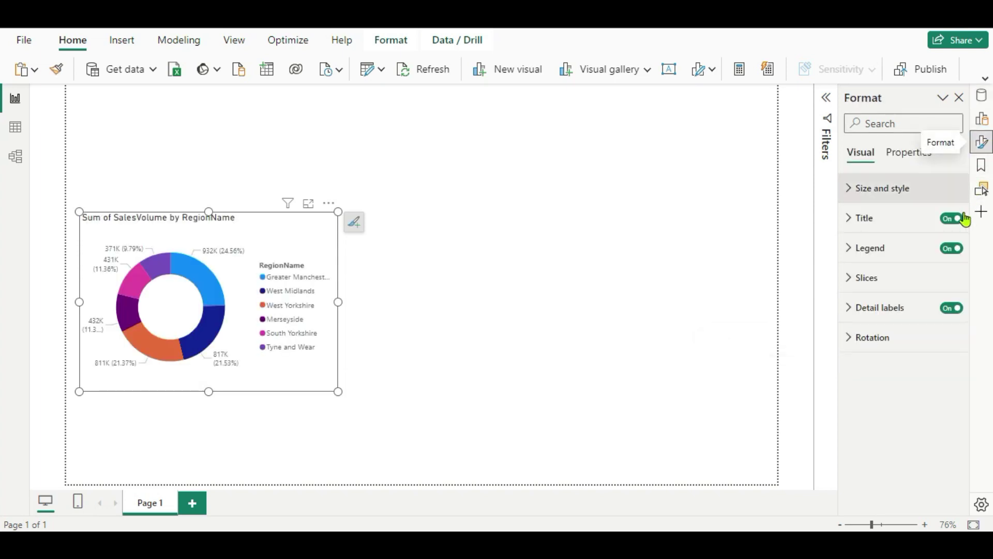
pyautogui.click(953, 249)
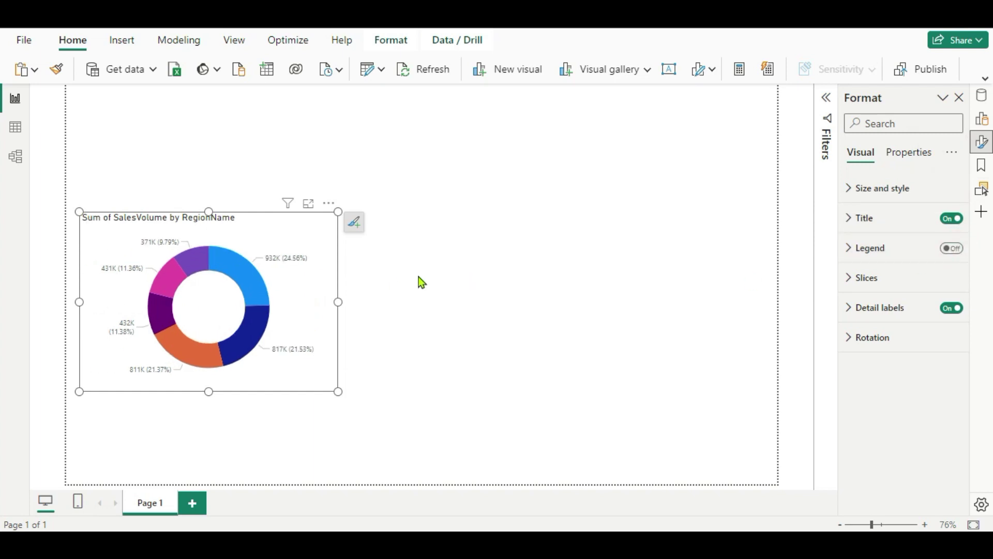
# Insert a stacked column chart, place it to the right of the donut chart and enlarge it to about the same size
pyautogui.click(618, 155)
pyautogui.click(647, 71)
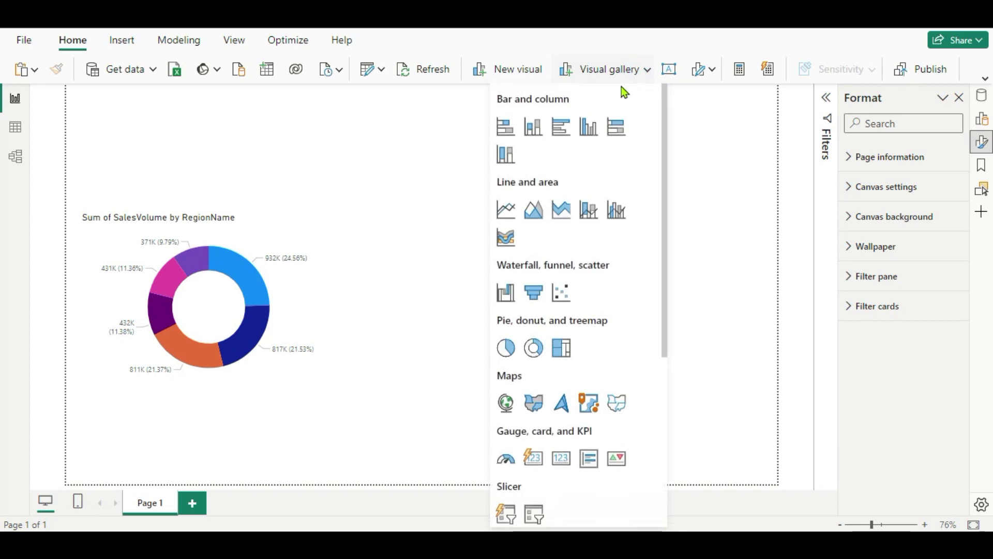
pyautogui.click(536, 135)
pyautogui.moveTo(412, 227); pyautogui.dragTo(504, 306)
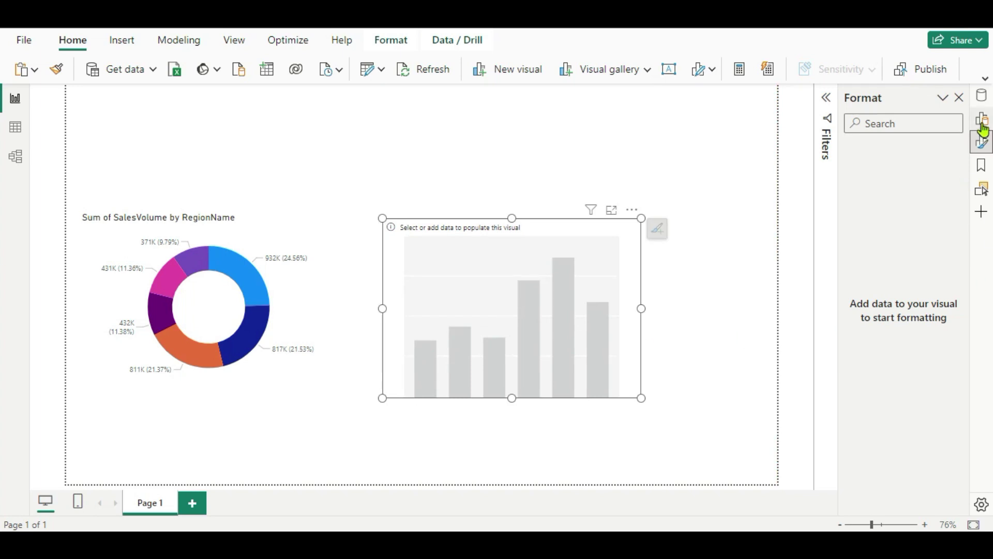
# Add the Date and SalesVolume fields to the empty stacked column chart on Page 1
pyautogui.click(982, 96)
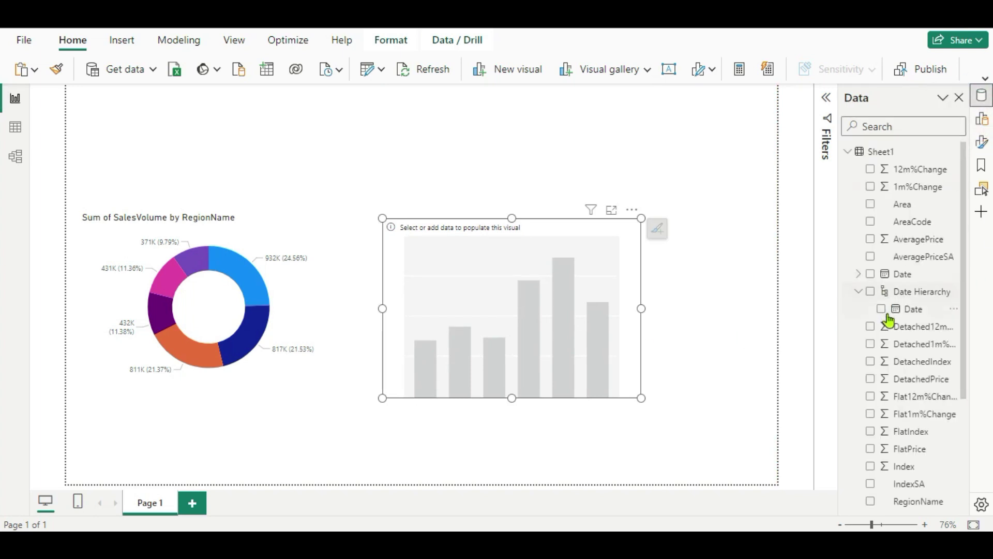
pyautogui.click(870, 275)
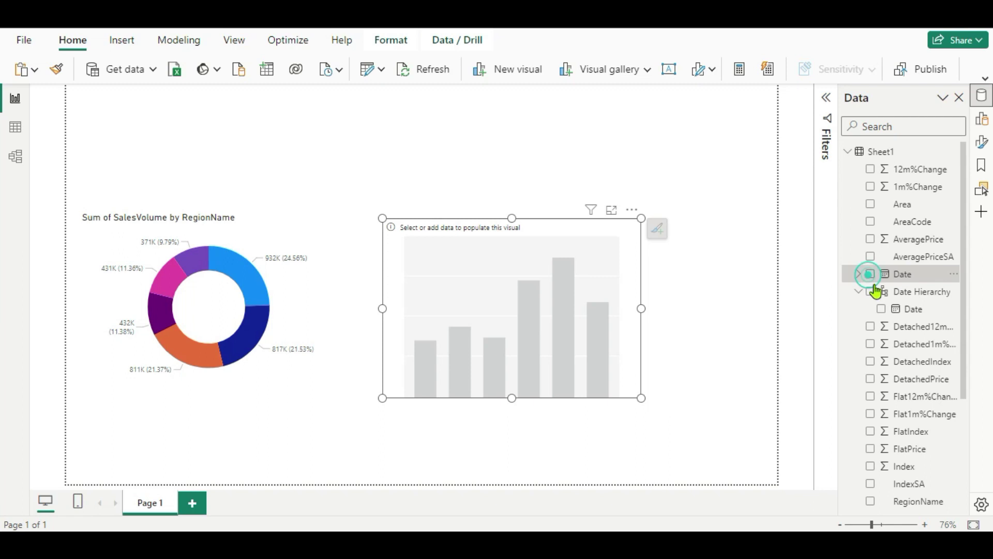
pyautogui.scroll(-2, 881, 360)
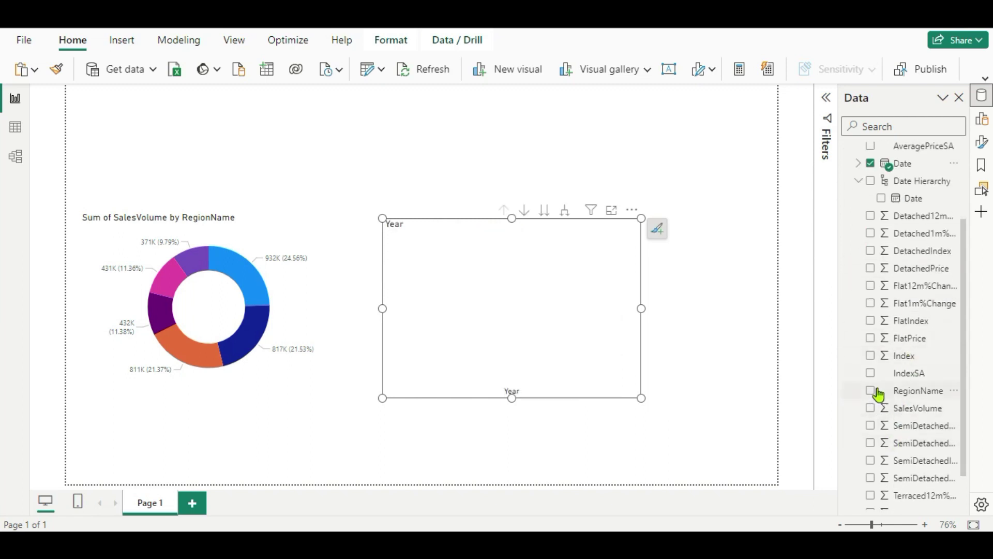
pyautogui.click(870, 408)
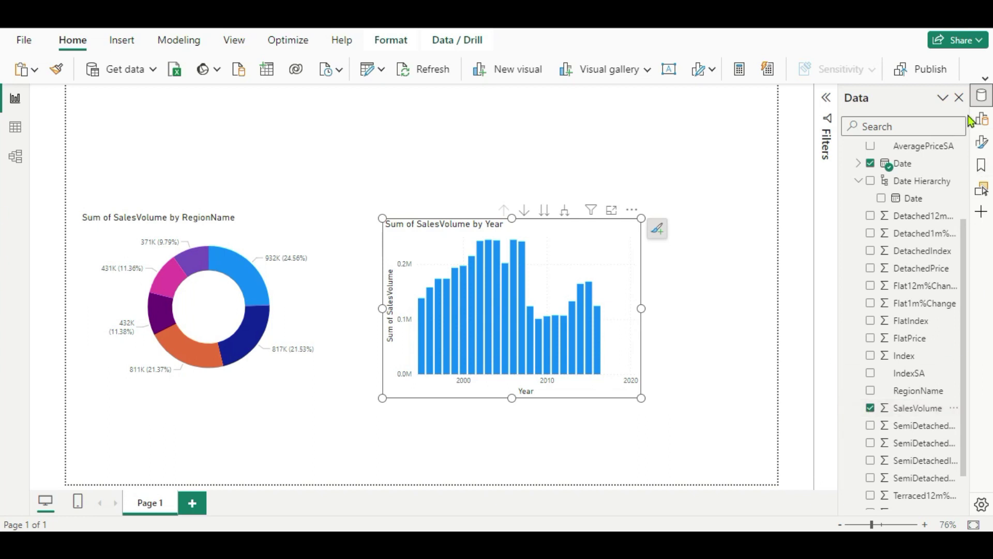
# Add RegionName as the stacked column chart's legend, and make the chart wider and slightly taller
pyautogui.click(982, 124)
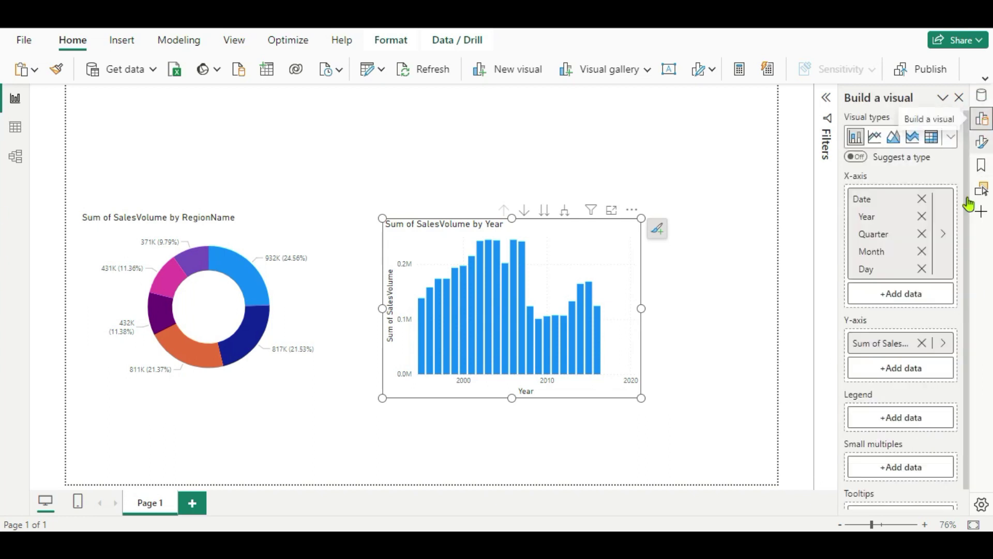
pyautogui.scroll(-1, 902, 399)
pyautogui.click(909, 404)
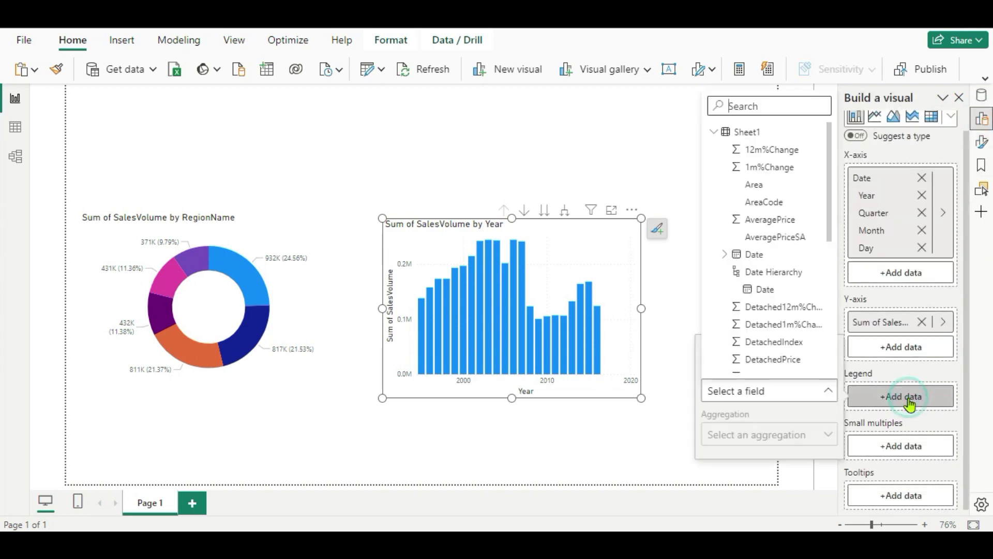
pyautogui.scroll(-3, 766, 304)
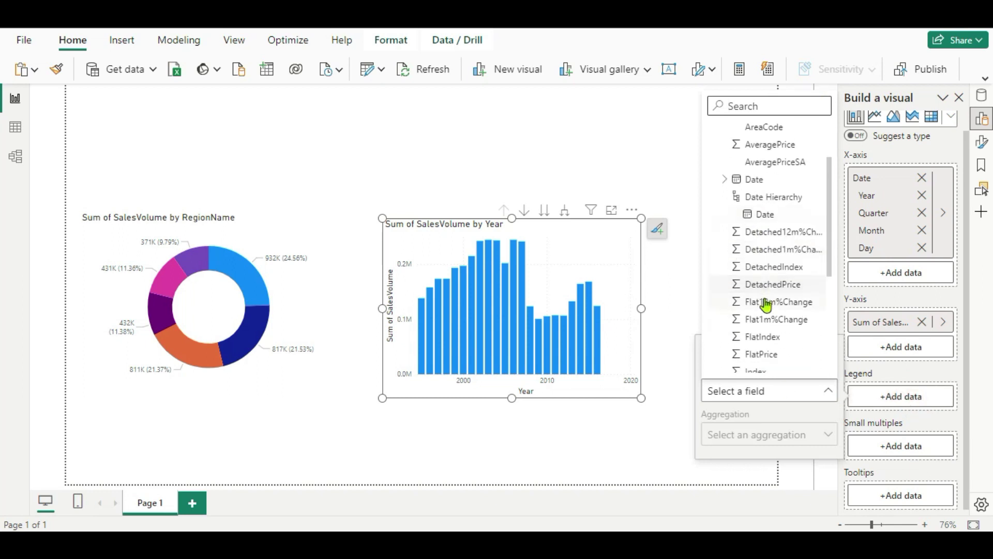
pyautogui.scroll(-3, 770, 330)
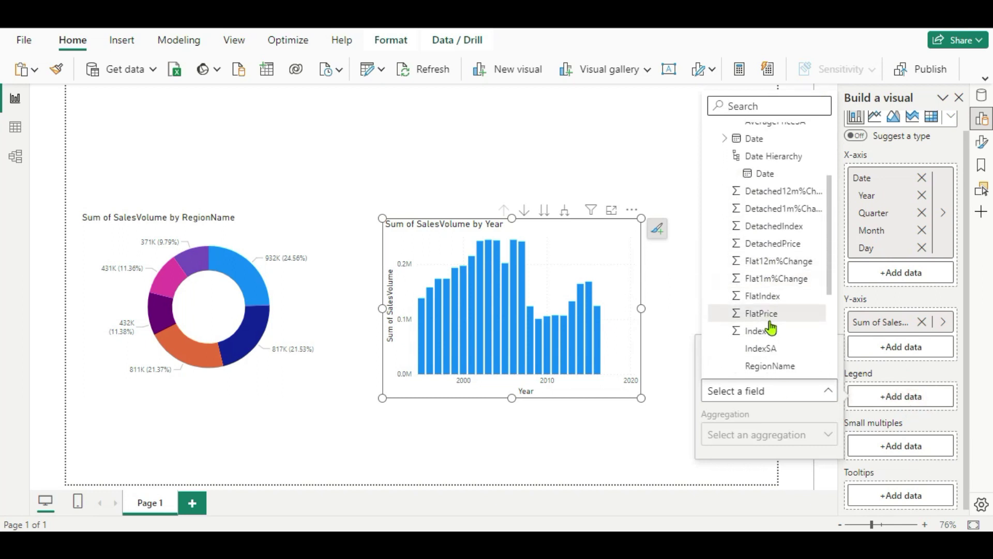
pyautogui.click(772, 294)
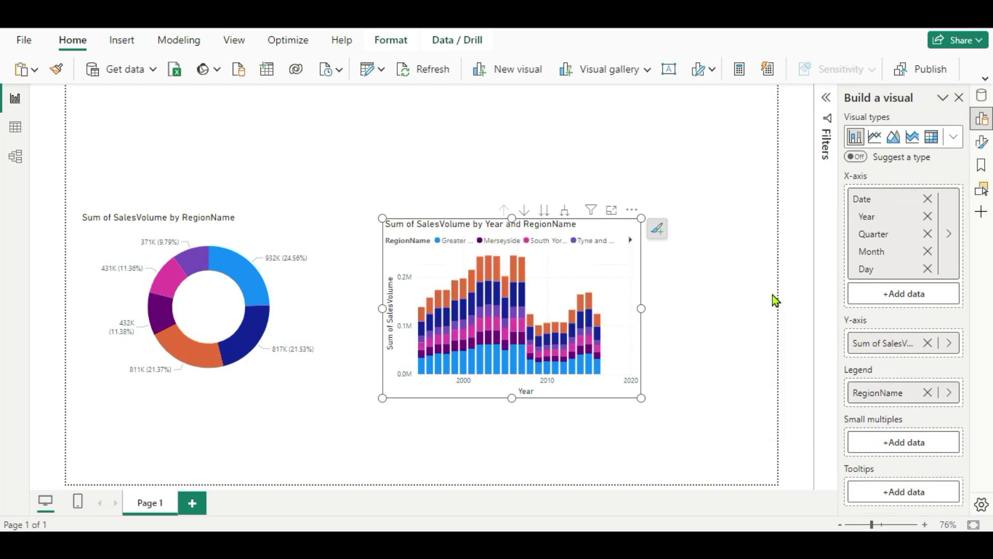
pyautogui.moveTo(641, 310); pyautogui.dragTo(732, 309)
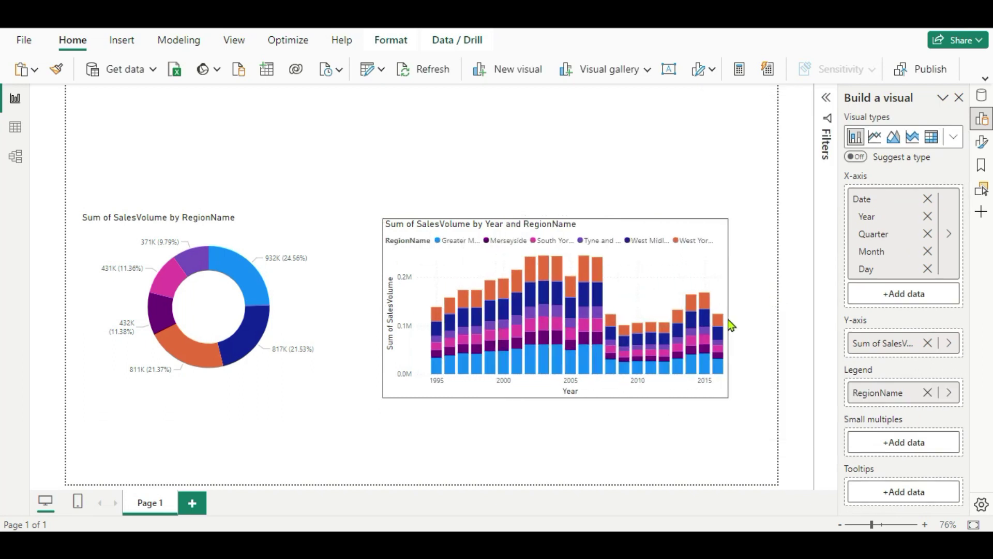
pyautogui.moveTo(559, 395); pyautogui.dragTo(559, 424)
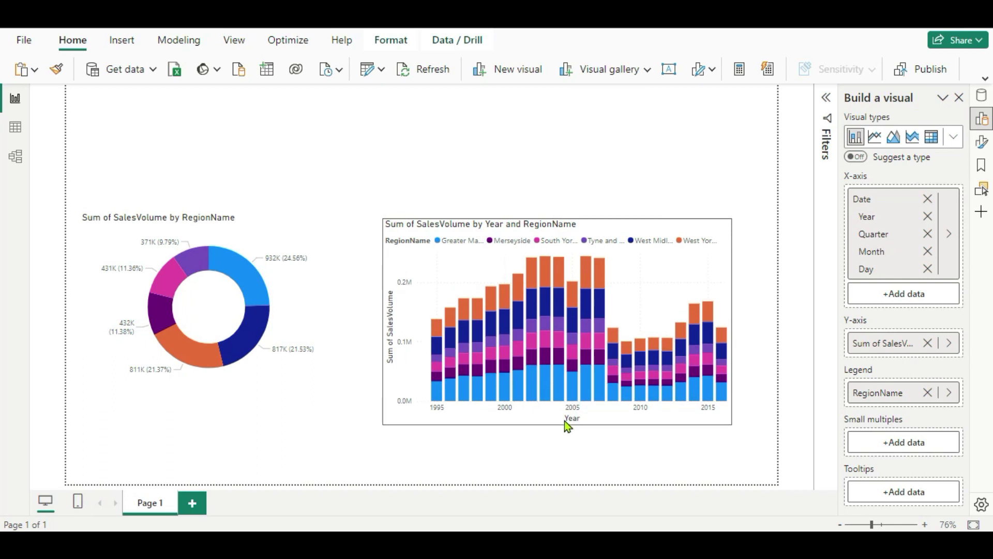
# On a new report page, insert a clustered column chart, place it near the page's left edge and enlarge it
pyautogui.click(203, 506)
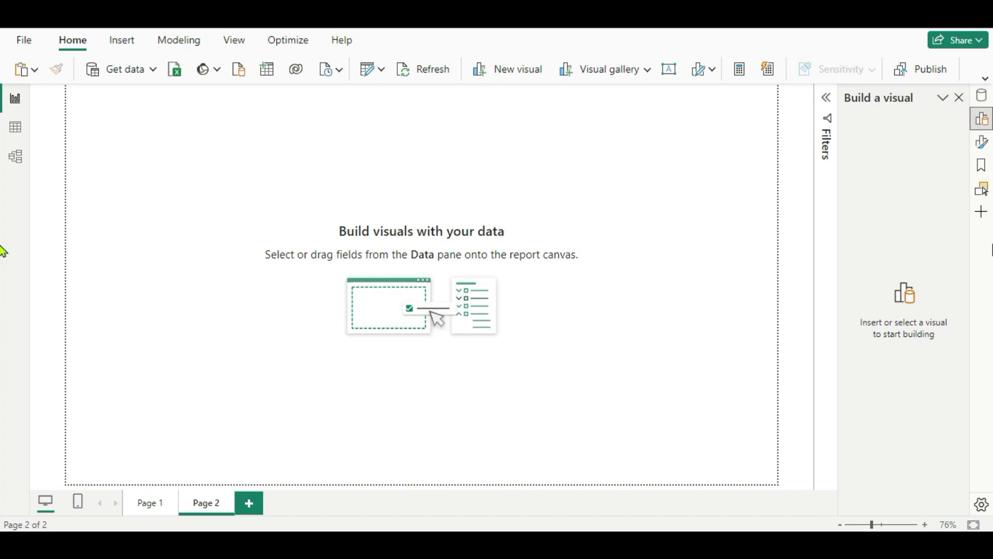
pyautogui.click(648, 72)
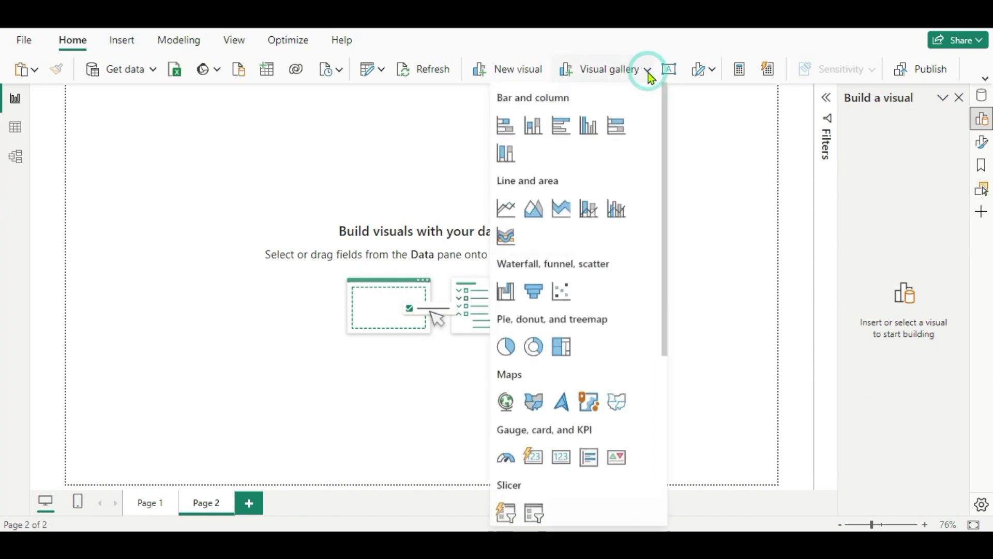
pyautogui.click(590, 128)
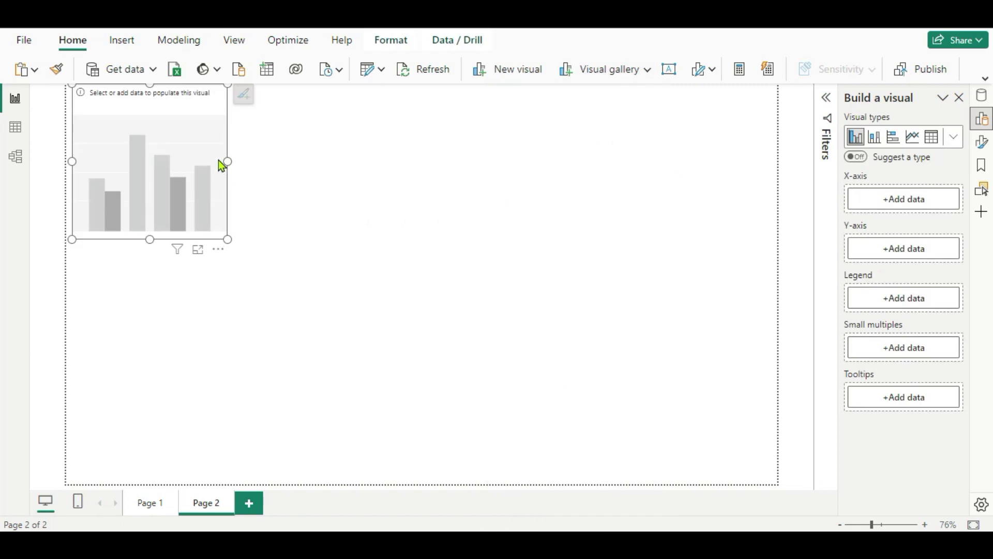
pyautogui.moveTo(153, 146); pyautogui.dragTo(153, 238)
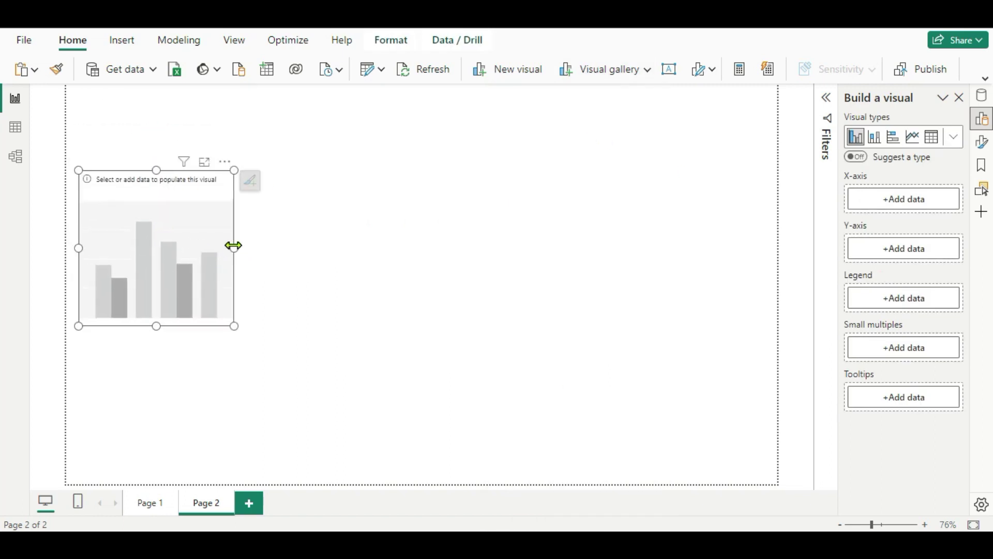
pyautogui.moveTo(234, 246); pyautogui.dragTo(305, 248)
pyautogui.moveTo(193, 325); pyautogui.dragTo(192, 348)
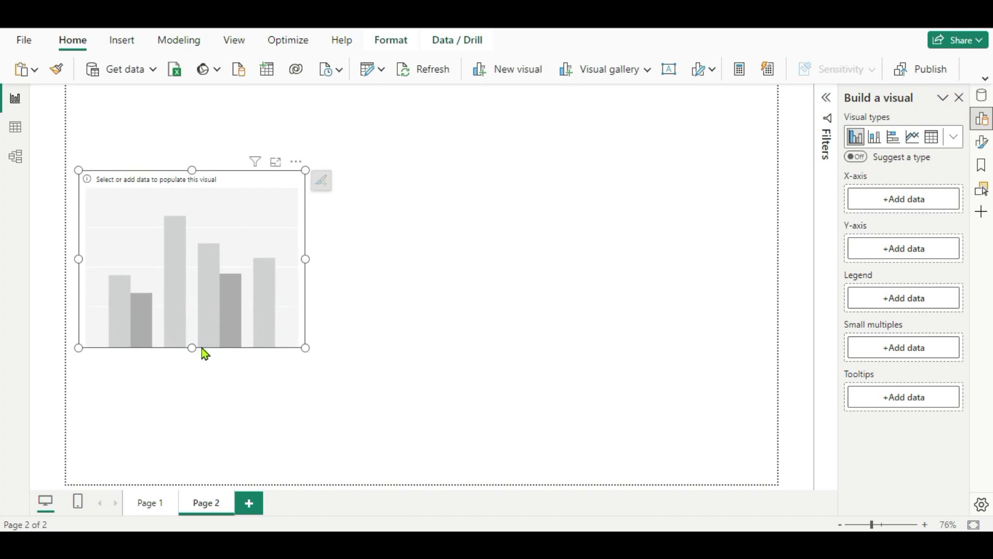
# Add the Date and SalesVolume fields to the clustered column chart and widen it to nearly half the page
pyautogui.click(982, 96)
pyautogui.scroll(-3, 918, 300)
pyautogui.scroll(2, 922, 317)
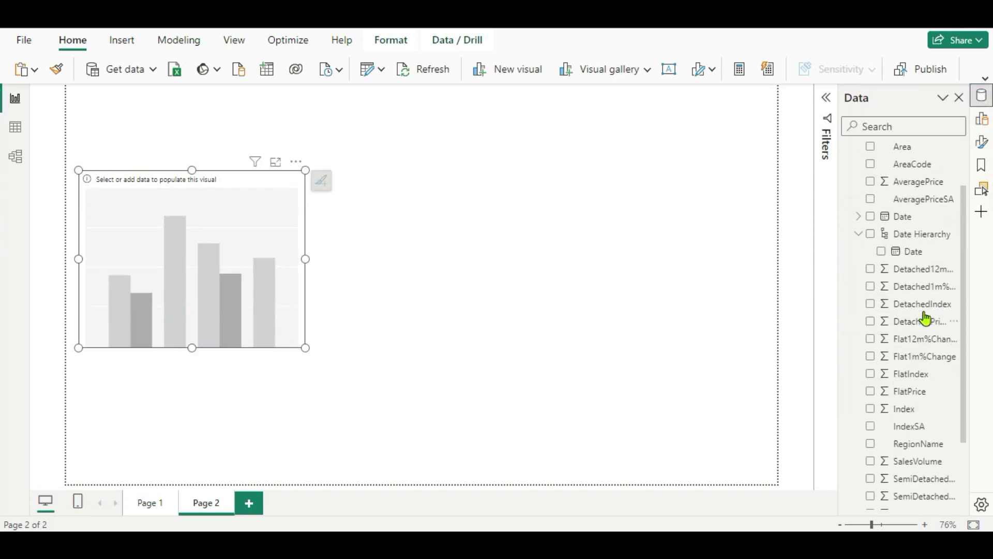
pyautogui.click(870, 228)
pyautogui.scroll(-2, 916, 310)
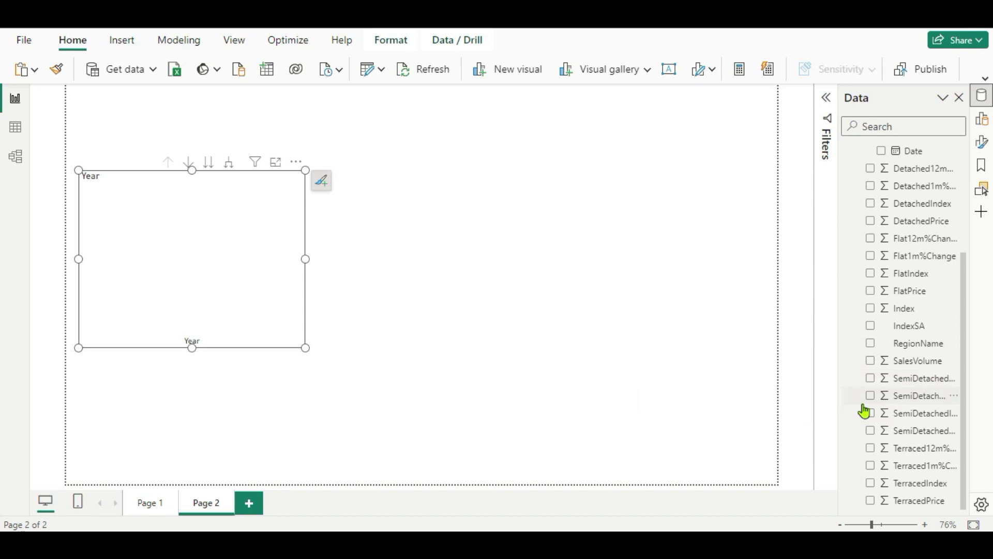
pyautogui.click(871, 362)
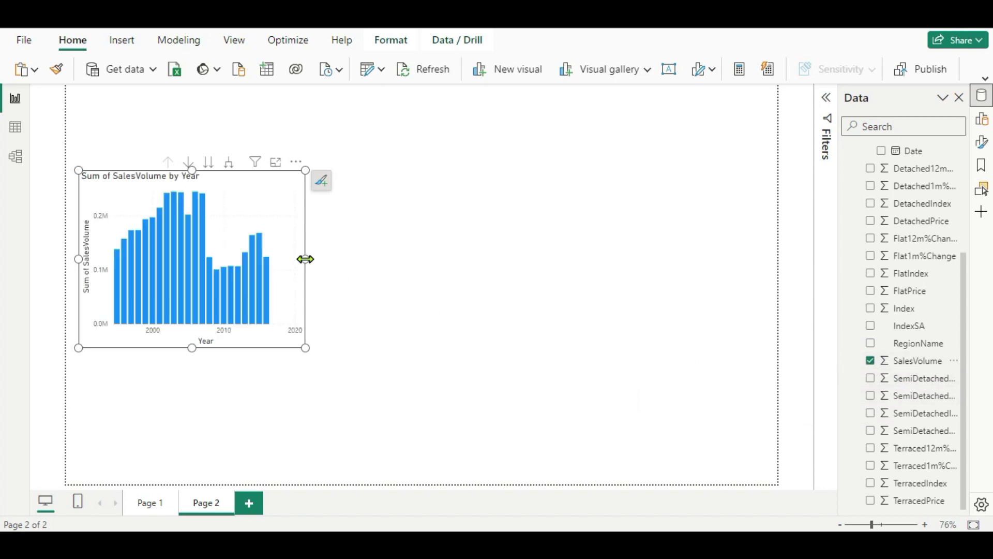
pyautogui.moveTo(305, 259); pyautogui.dragTo(390, 285)
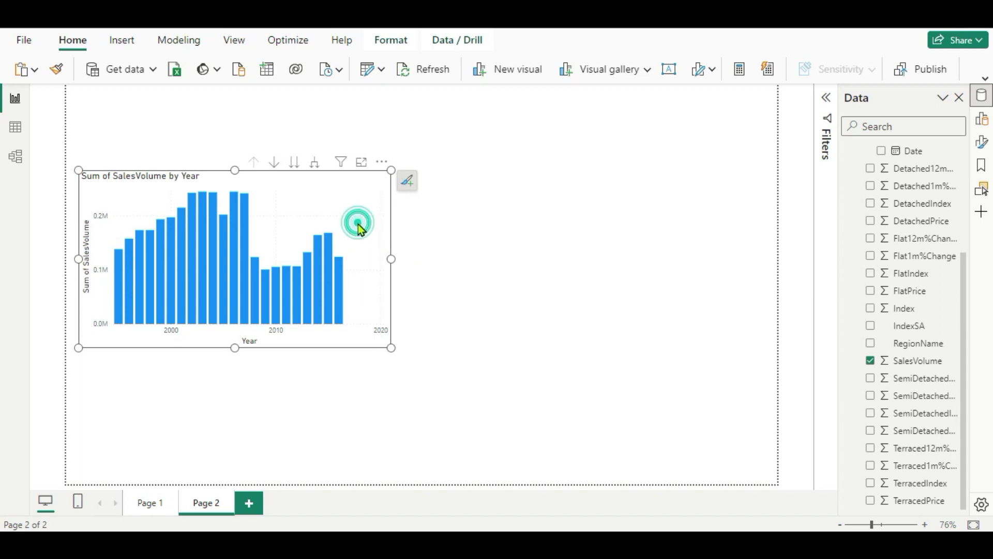
# Duplicate the yearly sales volume chart and place the copy to the right of the original
pyautogui.hotkey('ctrl', 'c')
pyautogui.hotkey('ctrl', 'v')
pyautogui.moveTo(346, 223); pyautogui.dragTo(685, 226)
# Remove Year, Quarter and Day from the copied chart's x-axis, keeping only Month, and reduce the chart's height slightly
pyautogui.scroll(5, 911, 279)
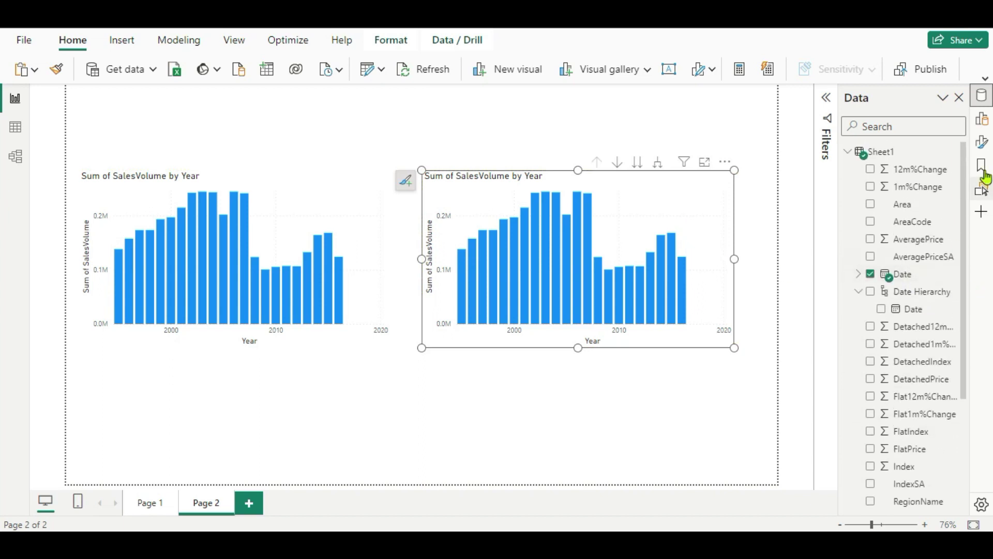
pyautogui.click(983, 120)
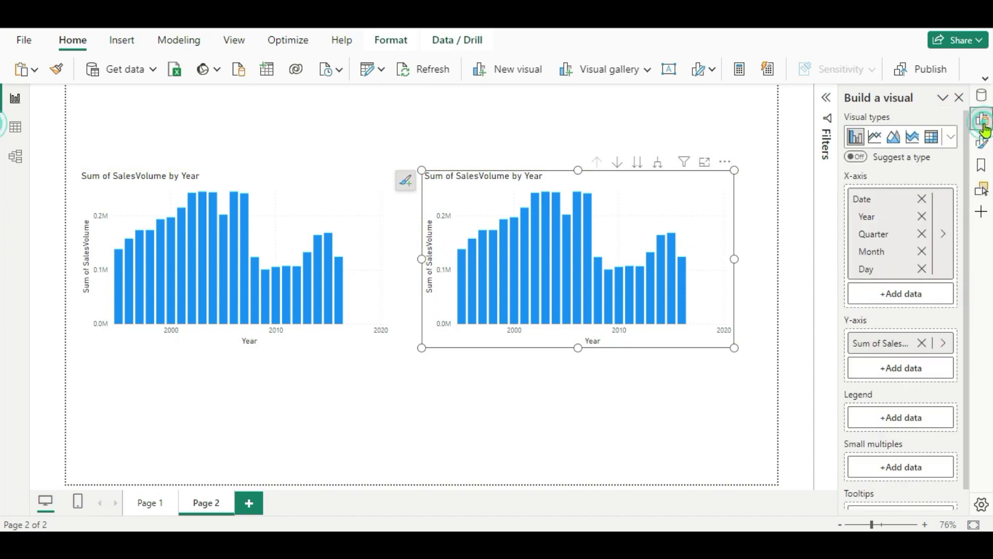
pyautogui.click(923, 217)
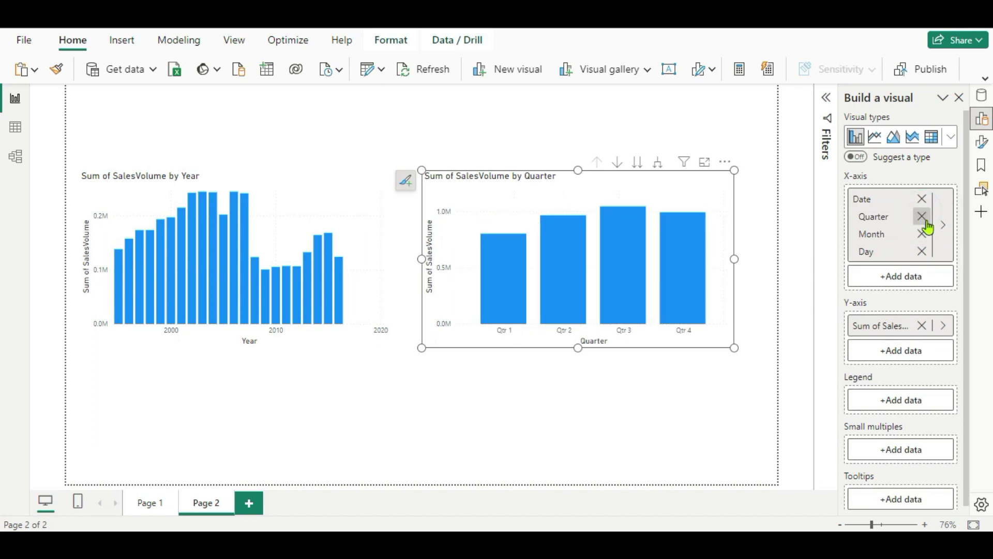
pyautogui.click(924, 217)
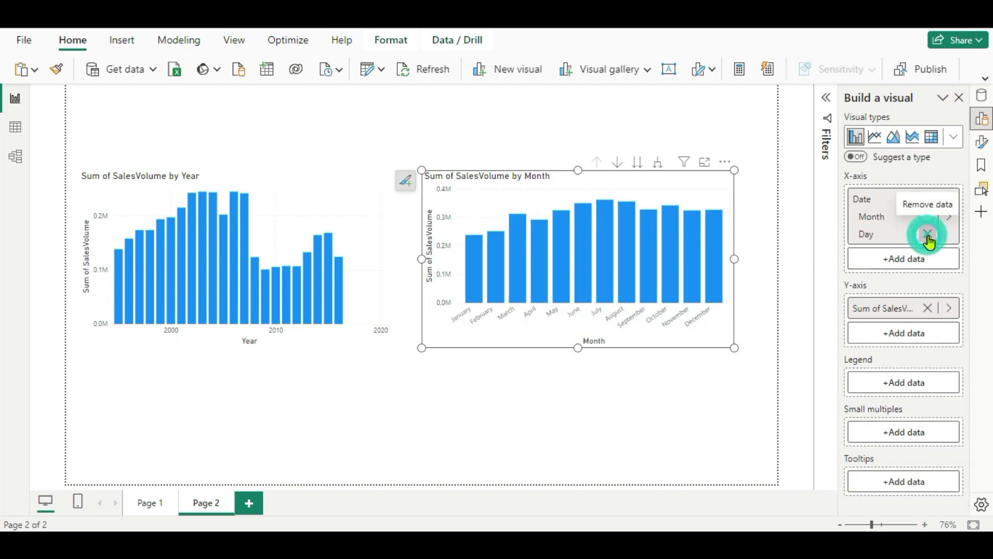
pyautogui.click(927, 234)
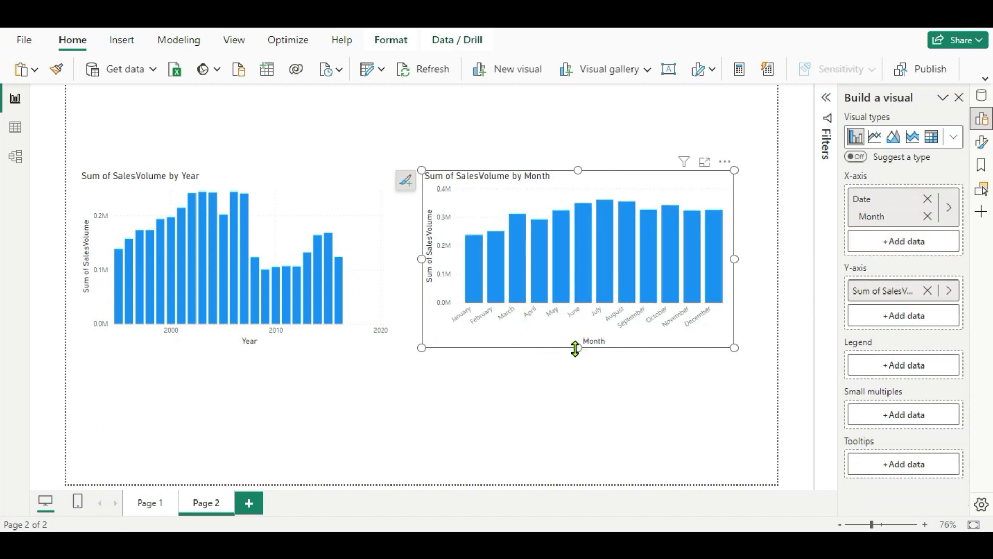
pyautogui.moveTo(576, 349); pyautogui.dragTo(578, 336)
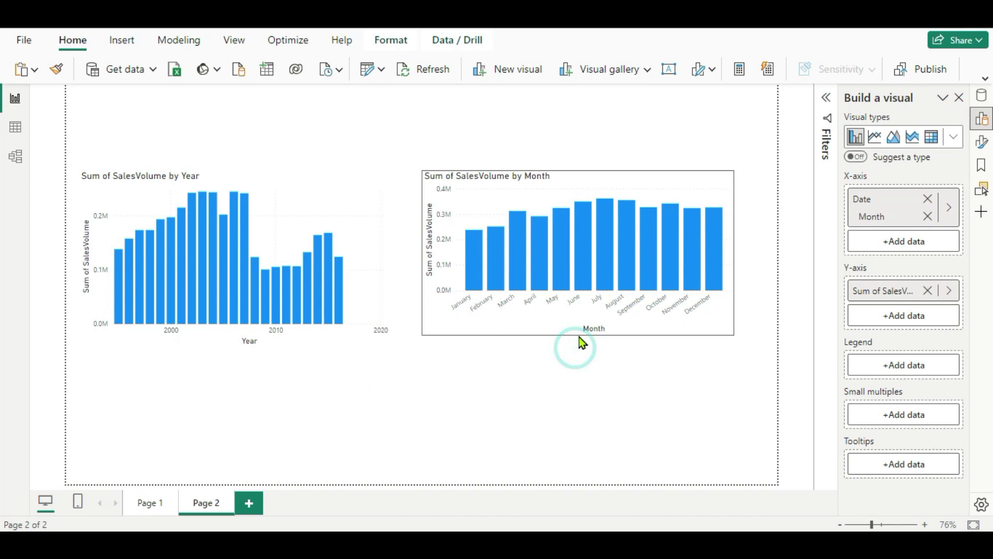
# Insert a separate line chart, place it below the two column charts, and make it shorter and wider
pyautogui.click(645, 76)
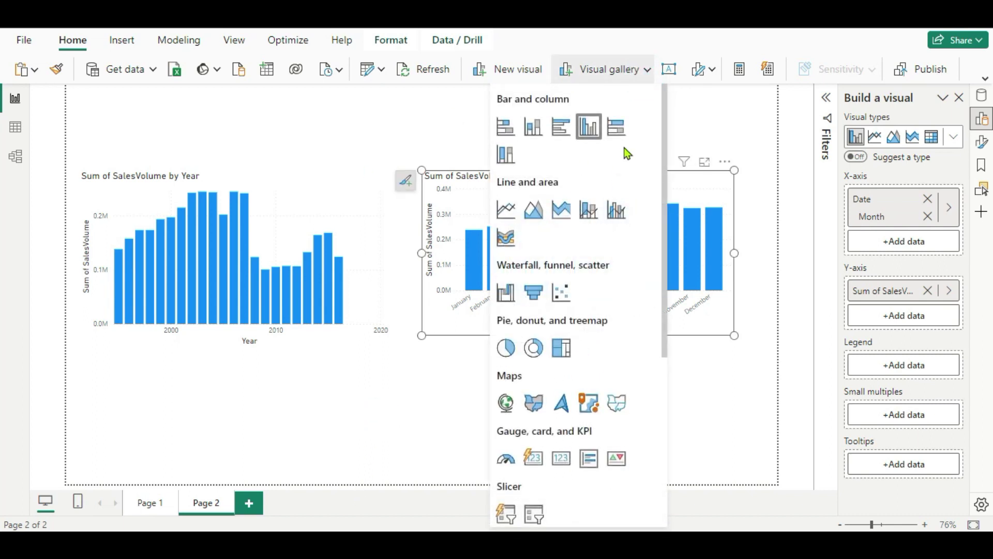
pyautogui.click(357, 404)
pyautogui.click(647, 72)
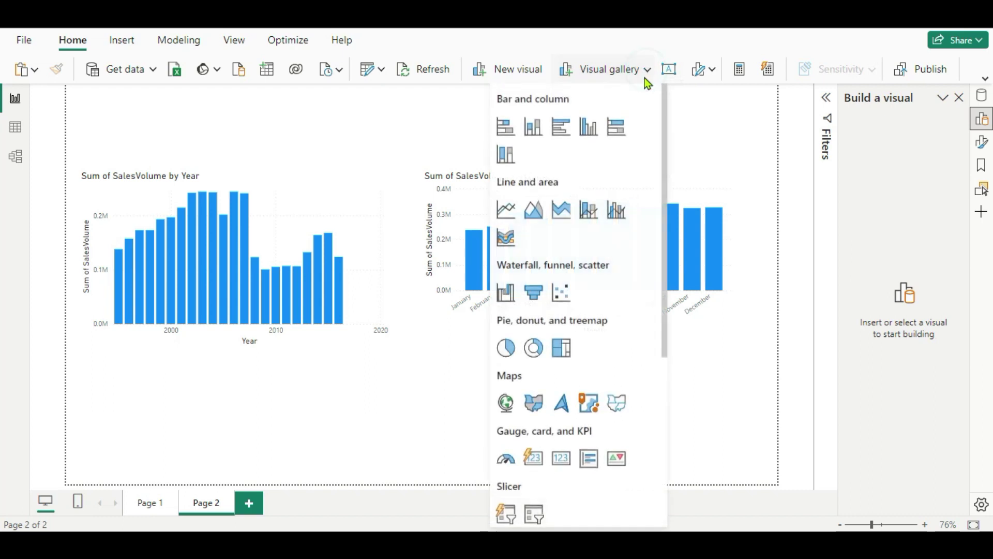
pyautogui.click(510, 207)
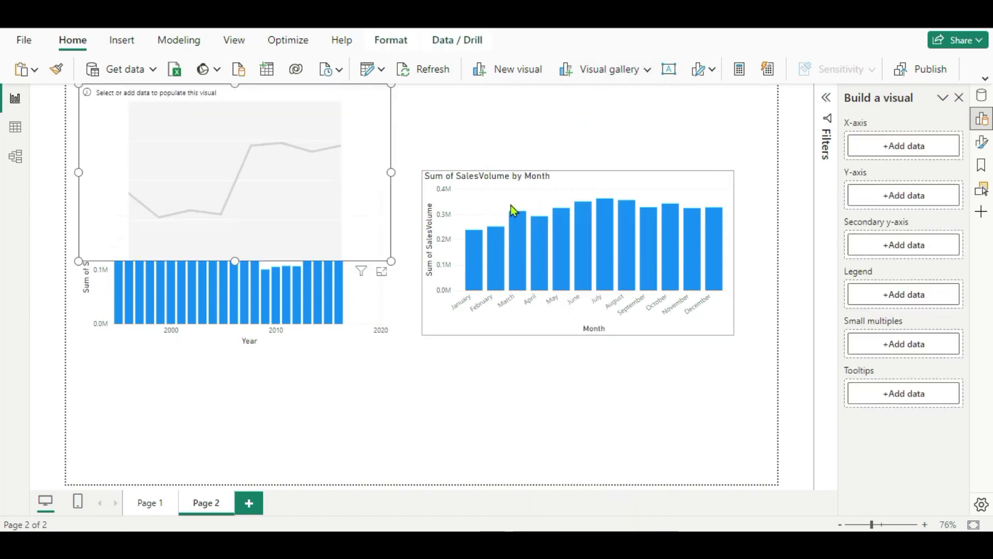
pyautogui.moveTo(233, 151); pyautogui.dragTo(276, 414)
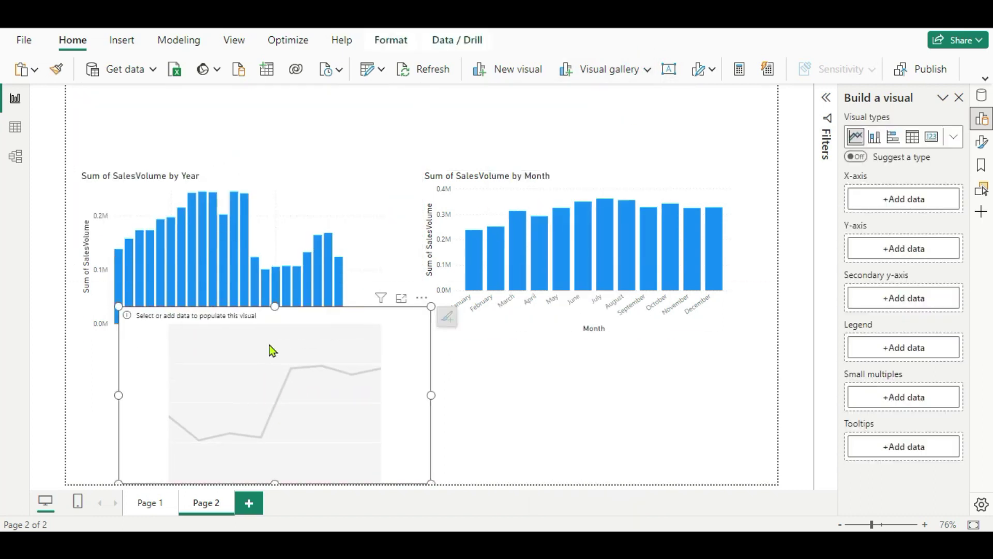
pyautogui.moveTo(274, 308); pyautogui.dragTo(276, 347)
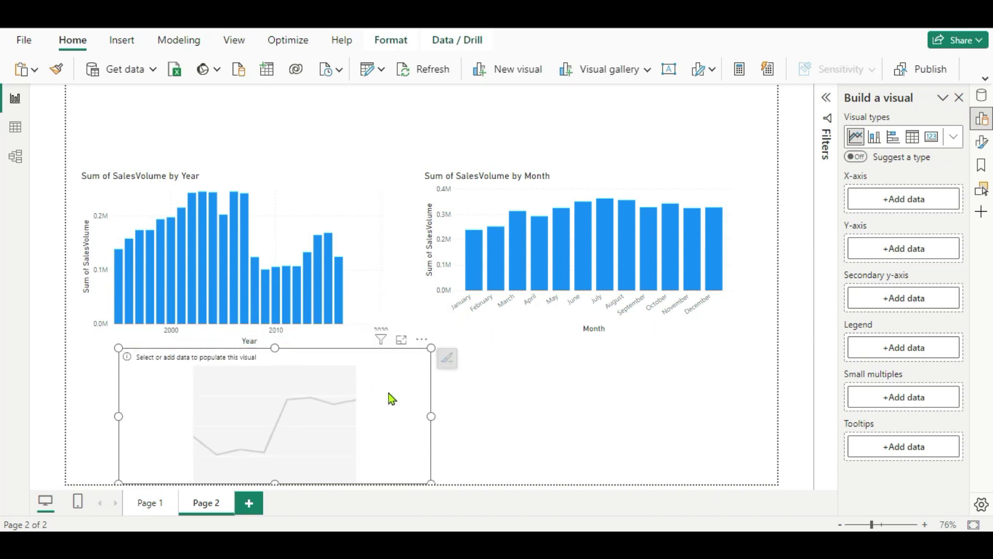
pyautogui.moveTo(431, 415); pyautogui.dragTo(617, 427)
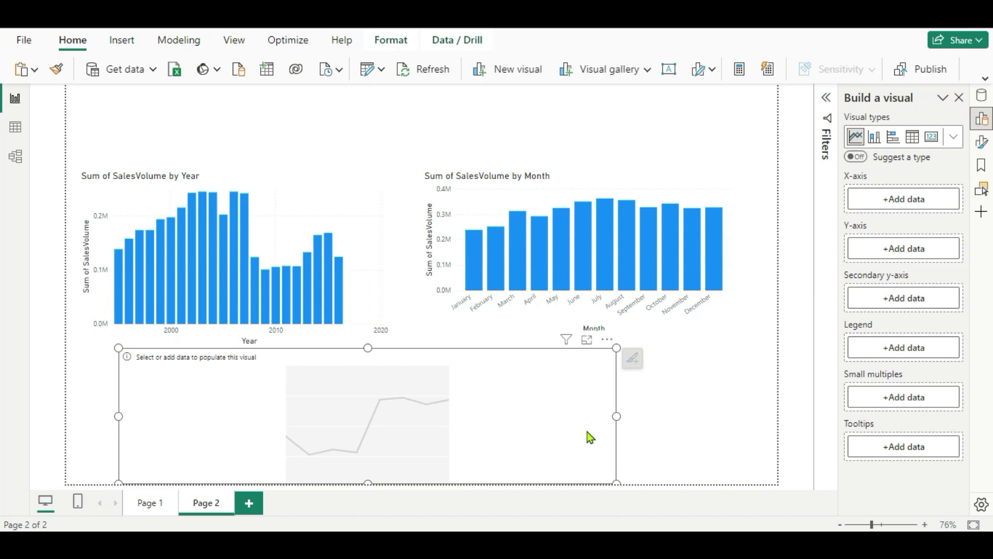
# Plot DetachedPrice, SemiDetachedPrice and TerracedPrice by Date in the empty line chart, leaving it deselected
pyautogui.click(983, 123)
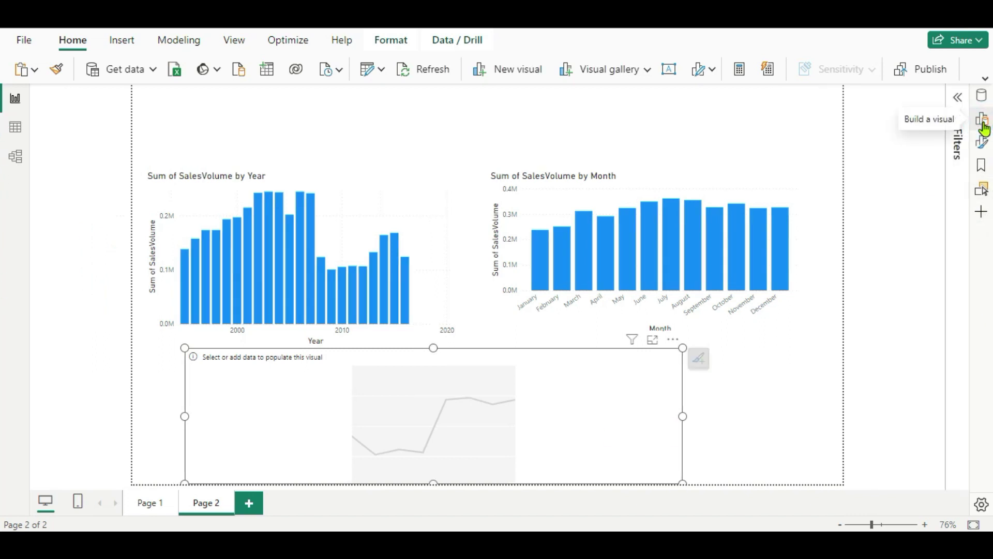
pyautogui.click(983, 97)
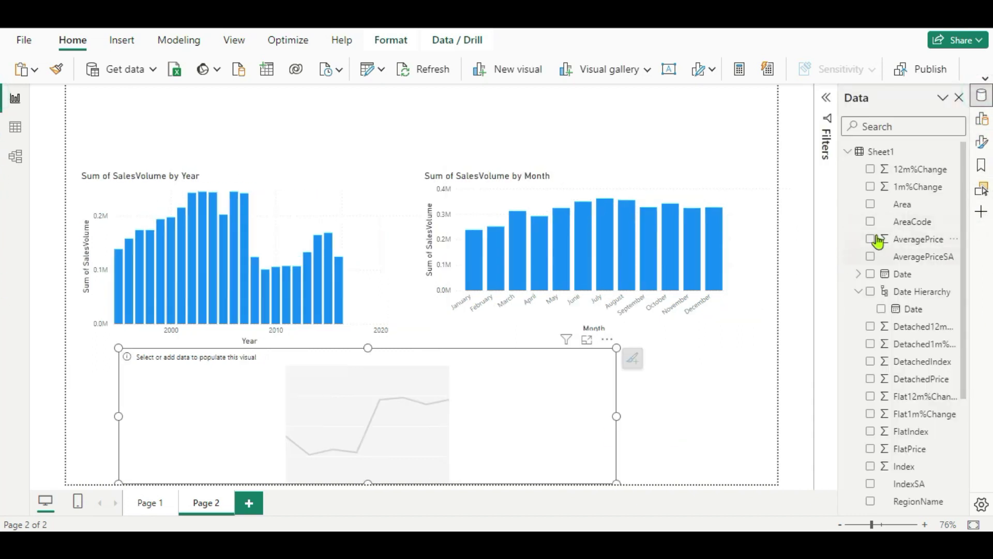
pyautogui.click(871, 274)
pyautogui.scroll(-2, 926, 393)
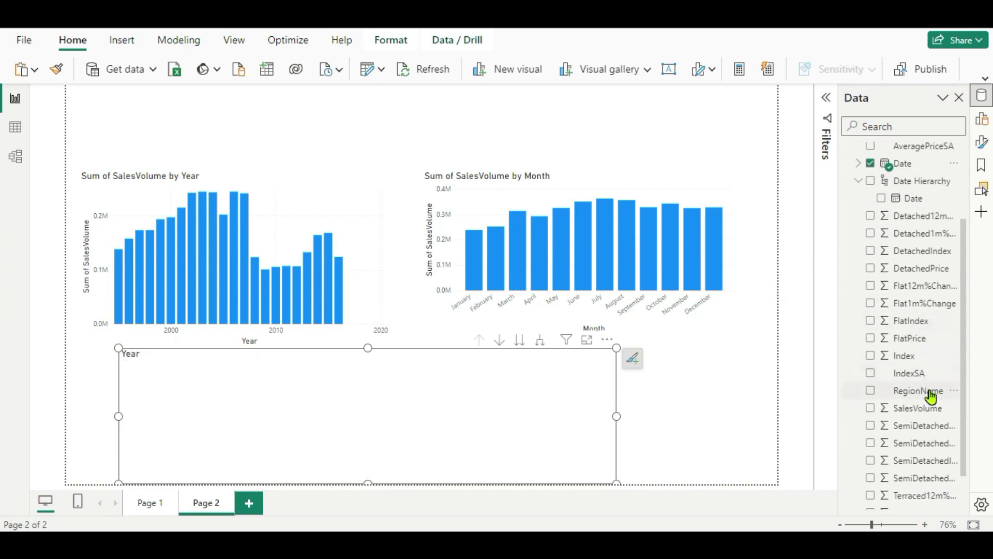
pyautogui.click(871, 269)
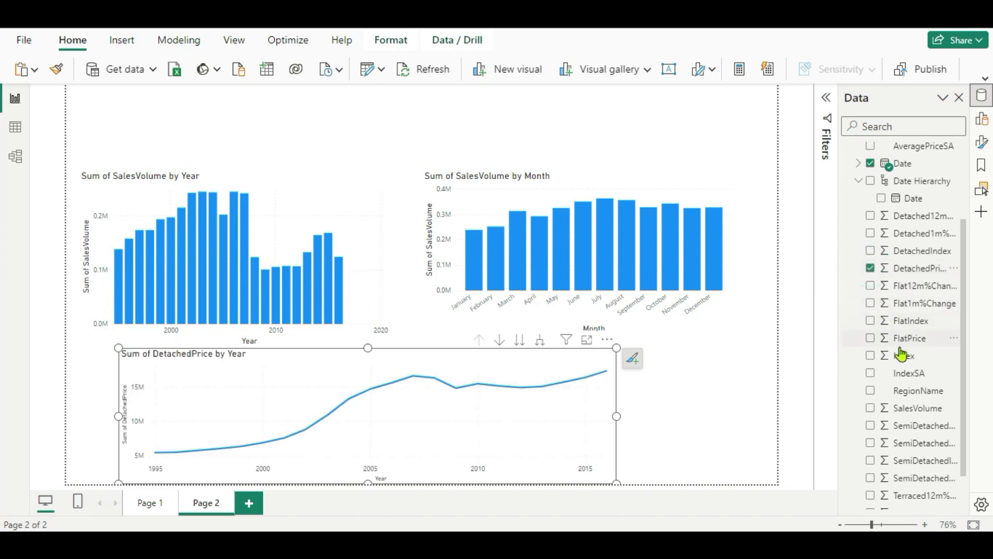
pyautogui.scroll(-1, 902, 350)
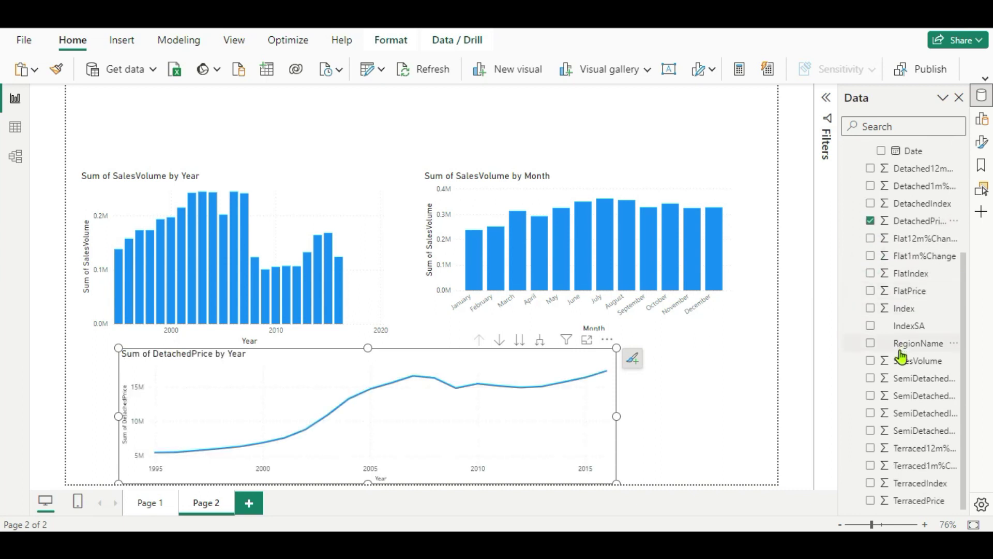
pyautogui.click(870, 431)
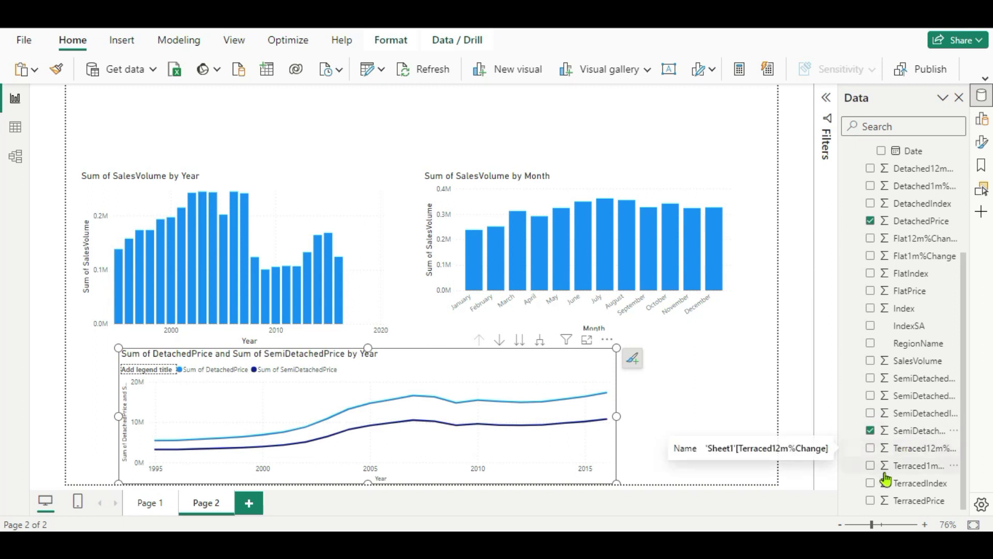
pyautogui.click(870, 500)
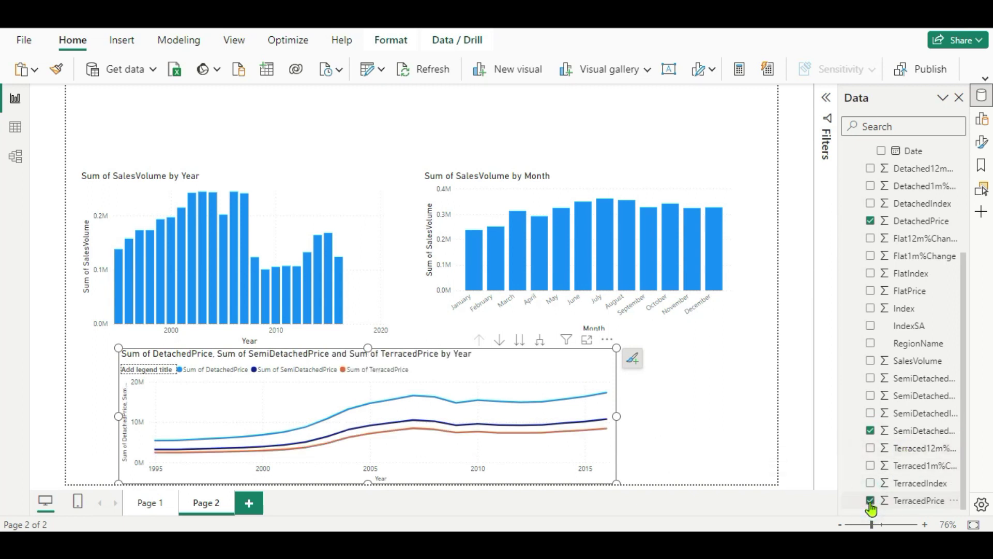
pyautogui.moveTo(367, 347); pyautogui.dragTo(366, 349)
pyautogui.press('Escape')
# Insert a card visual, make it short, and centre it above the two column charts
pyautogui.click(647, 70)
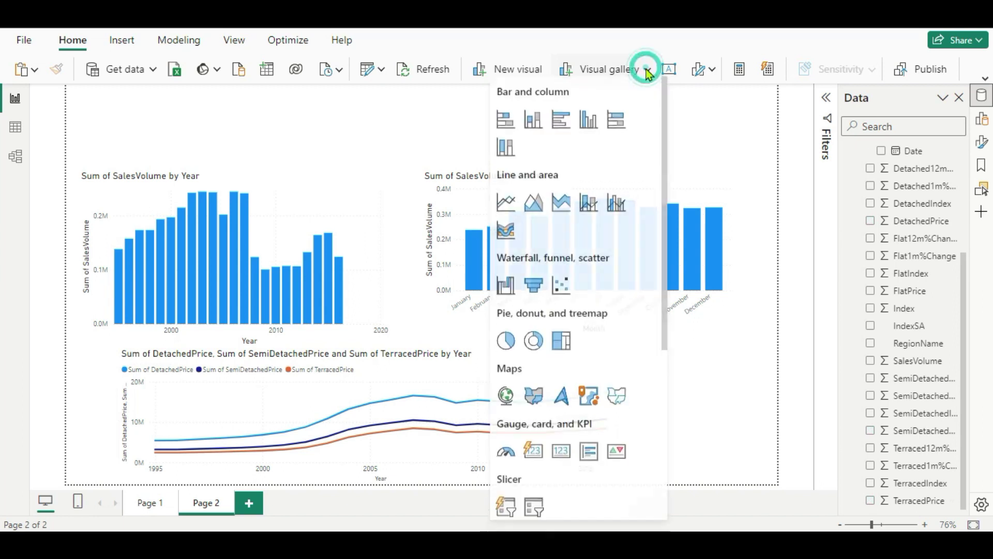
pyautogui.click(563, 459)
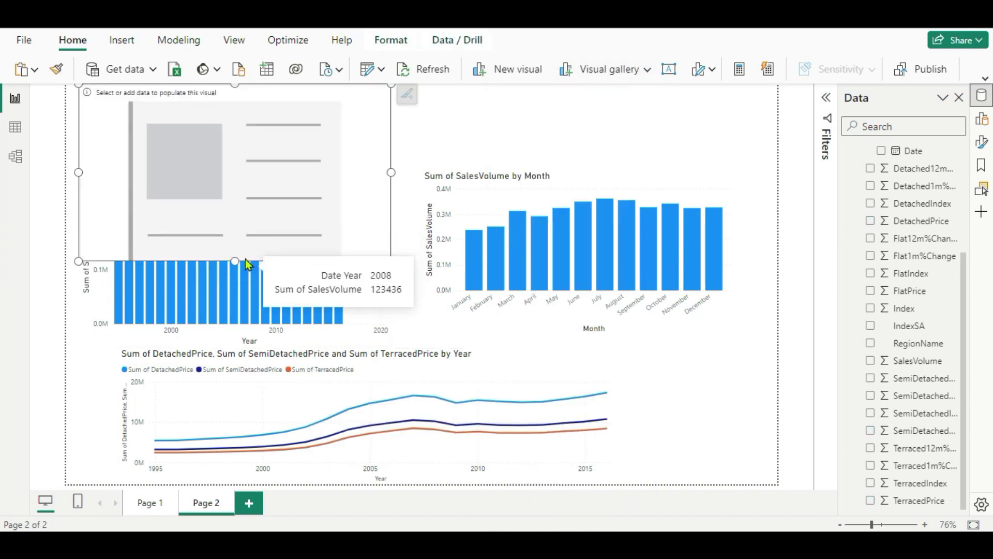
pyautogui.moveTo(235, 259); pyautogui.dragTo(406, 147)
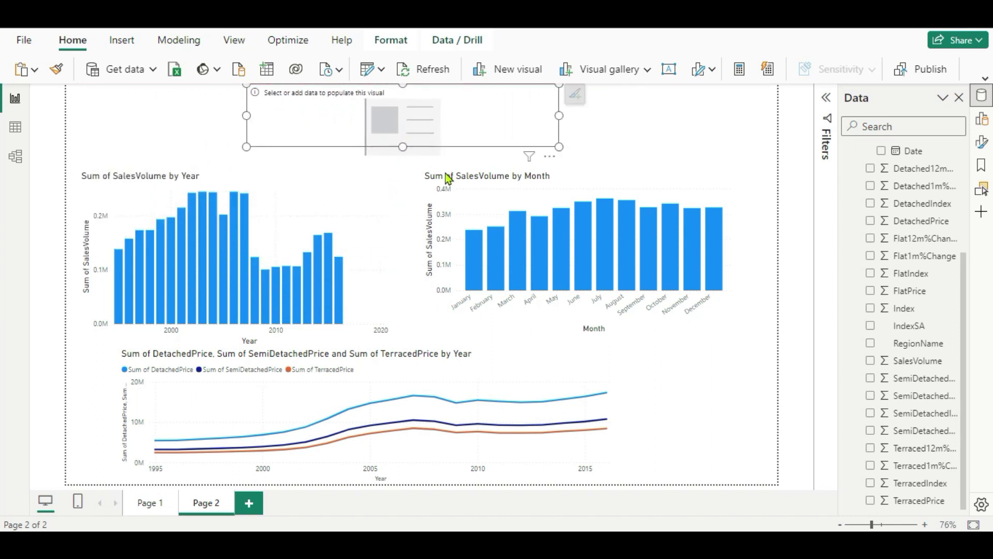
# Add the RegionName field to the new card as the page heading
pyautogui.click(982, 118)
pyautogui.click(897, 200)
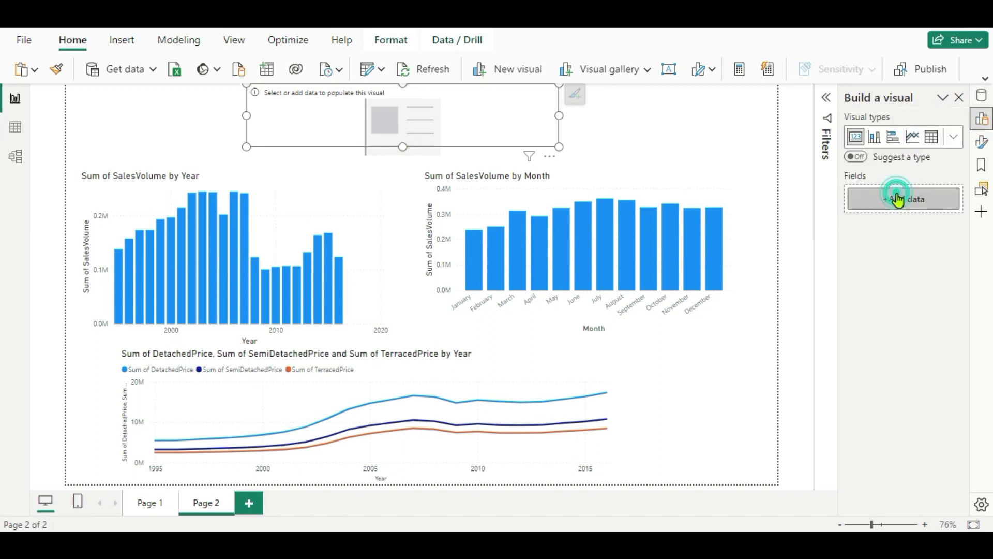
pyautogui.scroll(-1, 774, 349)
pyautogui.scroll(-4, 775, 347)
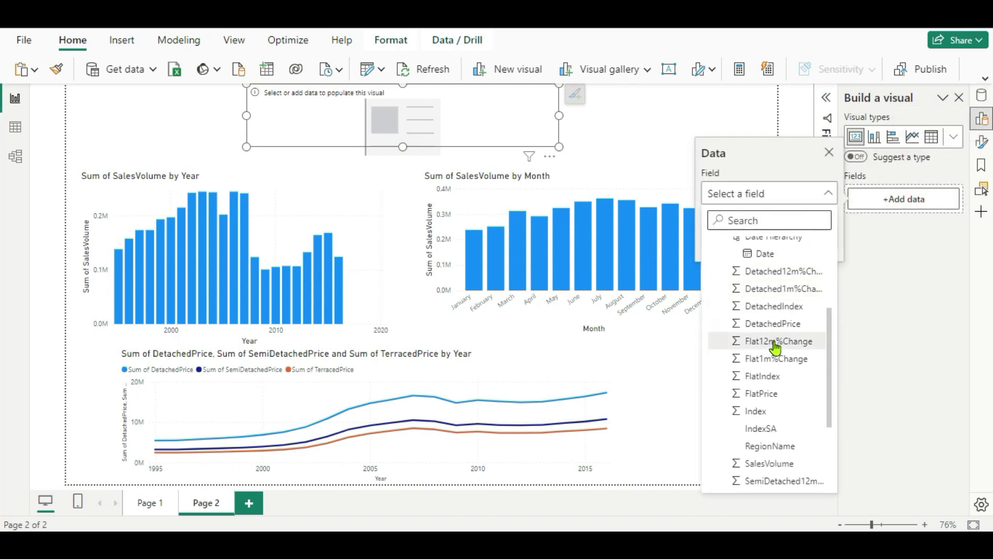
pyautogui.click(771, 336)
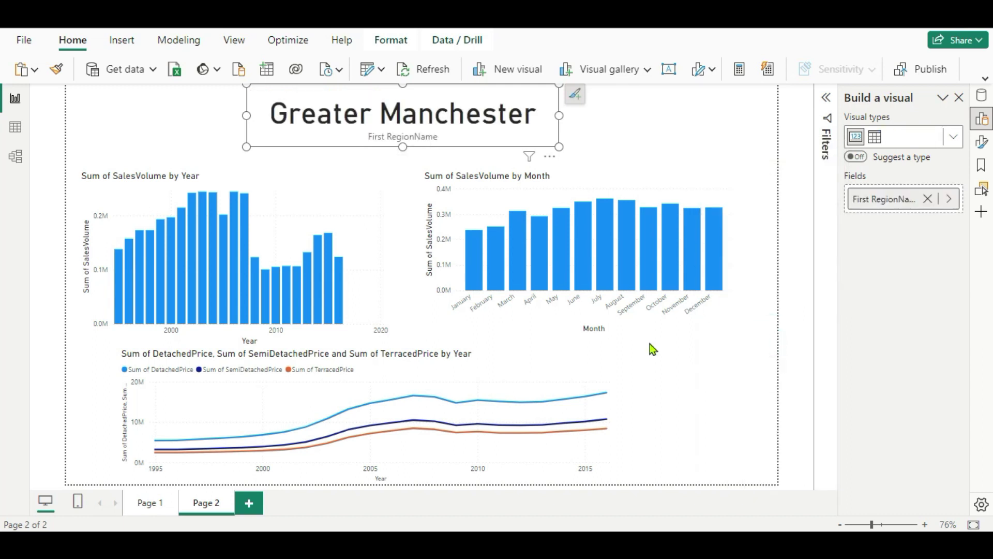
pyautogui.click(728, 133)
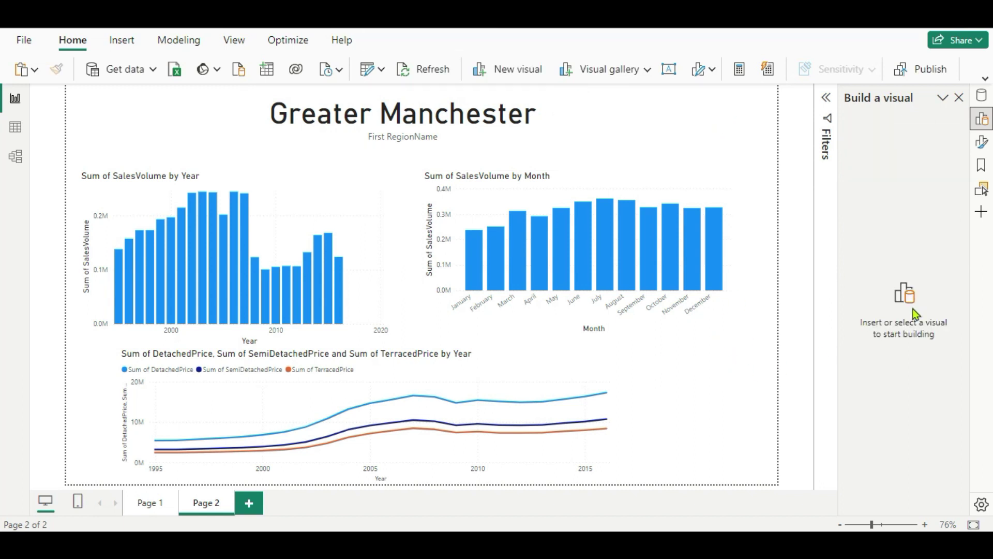
# Rename the detail page as "Region name" and set its page type to Drillthrough
pyautogui.click(981, 143)
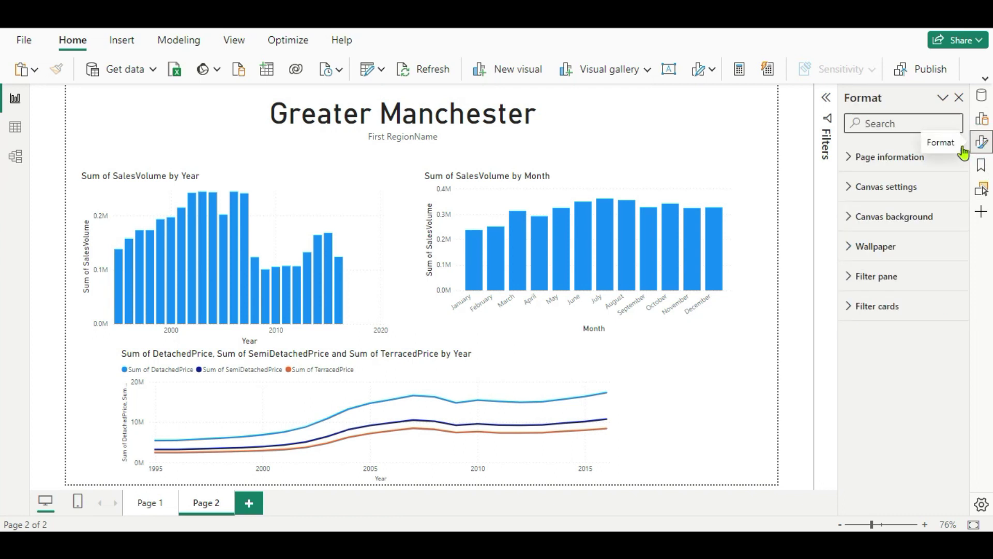
pyautogui.click(849, 164)
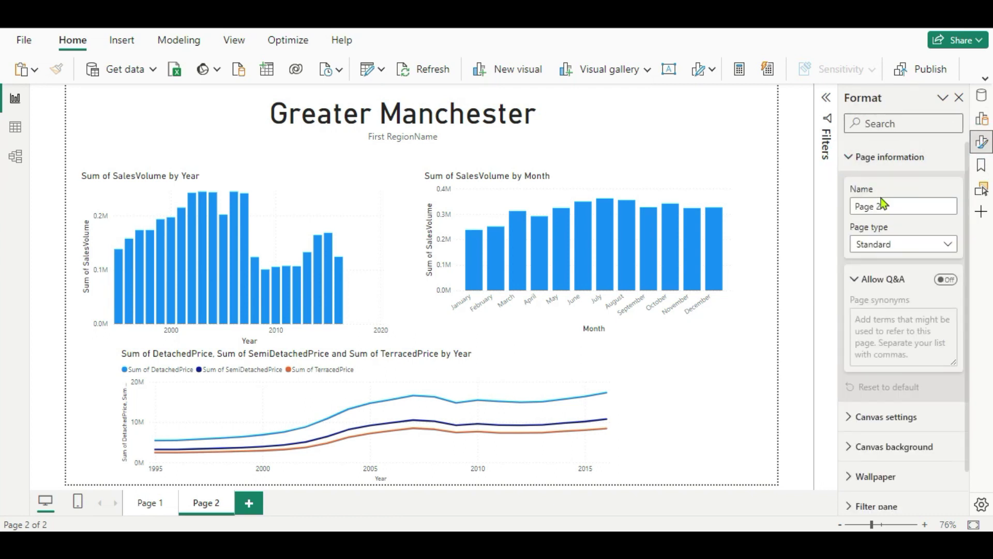
pyautogui.moveTo(894, 207); pyautogui.dragTo(781, 228)
pyautogui.write('Region name')
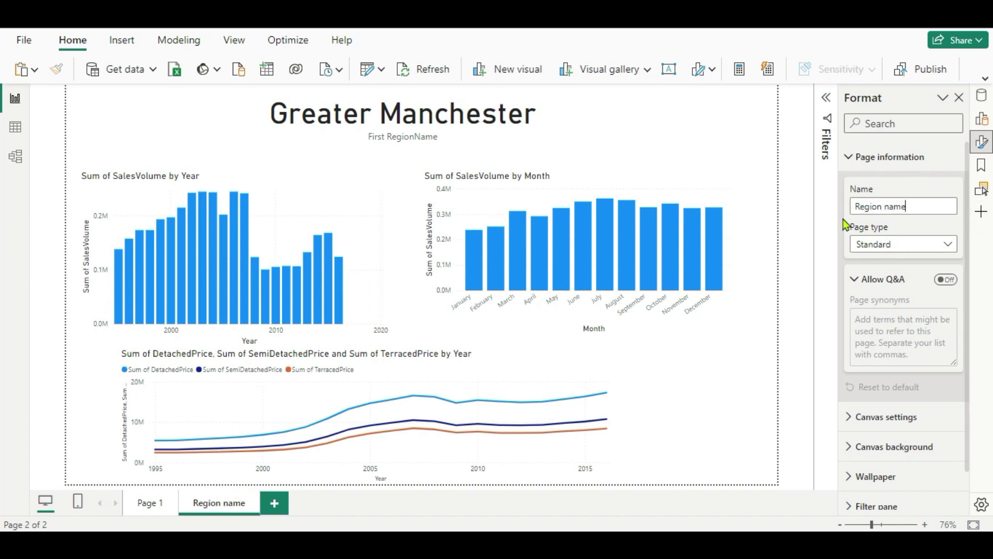
pyautogui.click(946, 249)
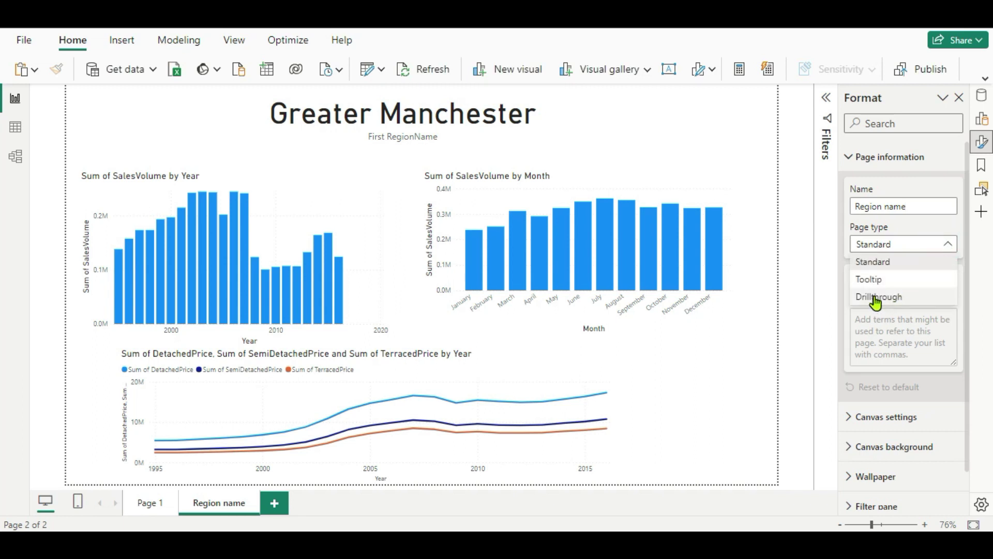
pyautogui.click(875, 298)
# Turn off Keep all filters and set RegionName, used as category, as the field to drill through from
pyautogui.scroll(-3, 876, 303)
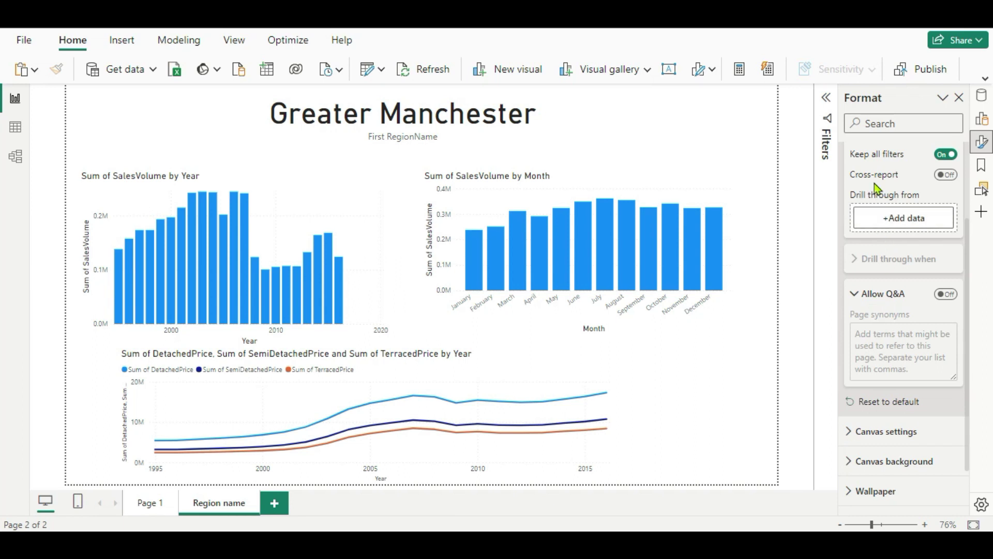
pyautogui.click(944, 157)
pyautogui.click(892, 224)
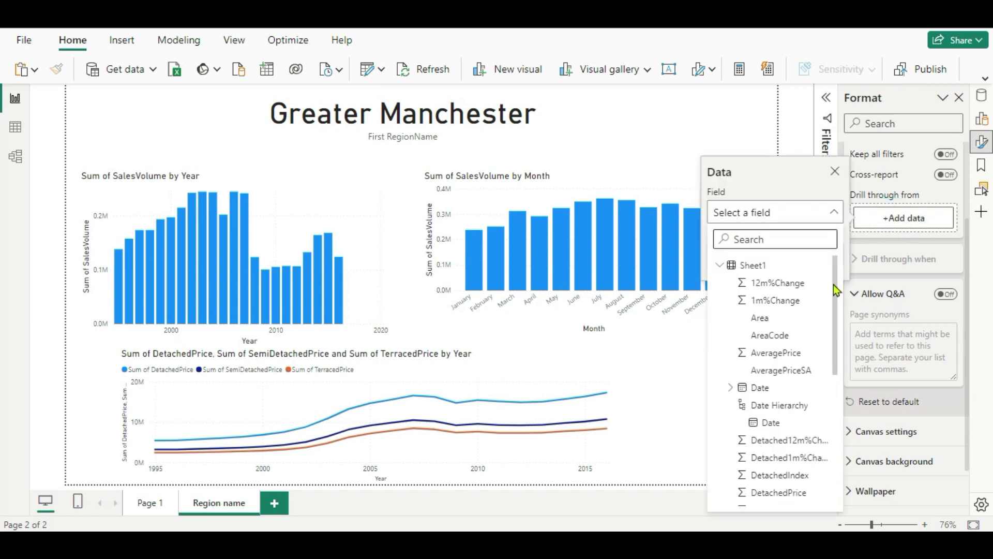
pyautogui.scroll(-2, 763, 335)
pyautogui.scroll(-5, 768, 339)
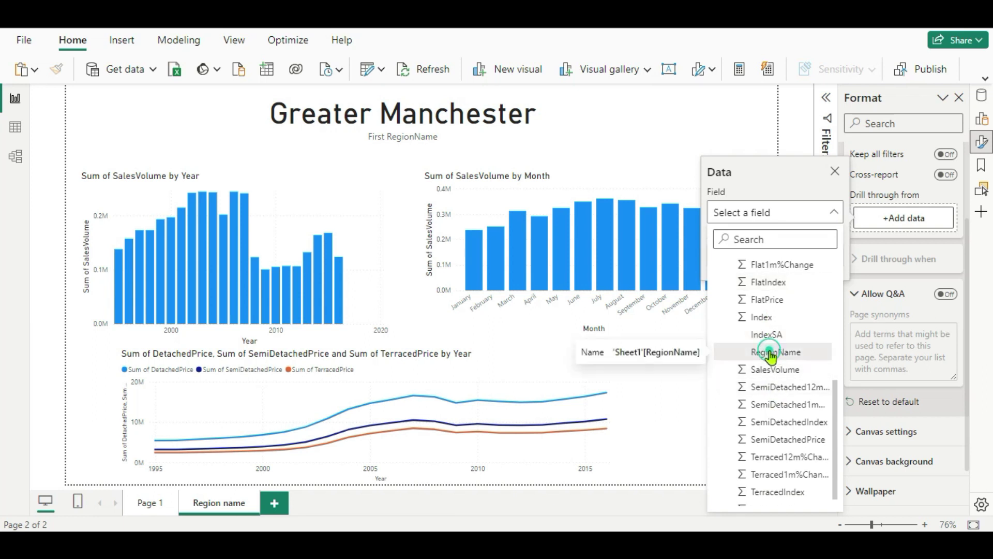
pyautogui.click(771, 353)
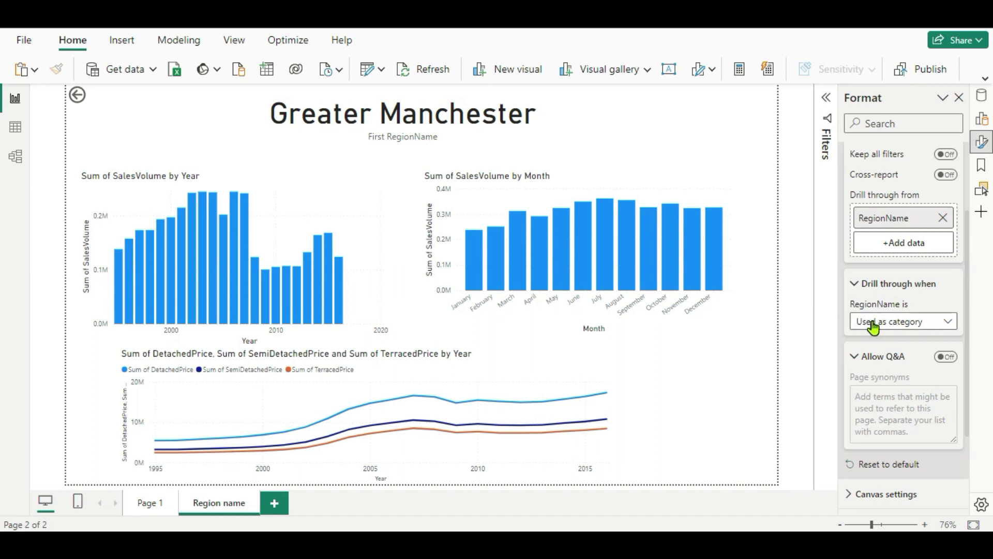
pyautogui.click(945, 323)
pyautogui.click(944, 322)
pyautogui.click(748, 376)
# Hide the Region name page and return to Page 1
pyautogui.rightClick(237, 505)
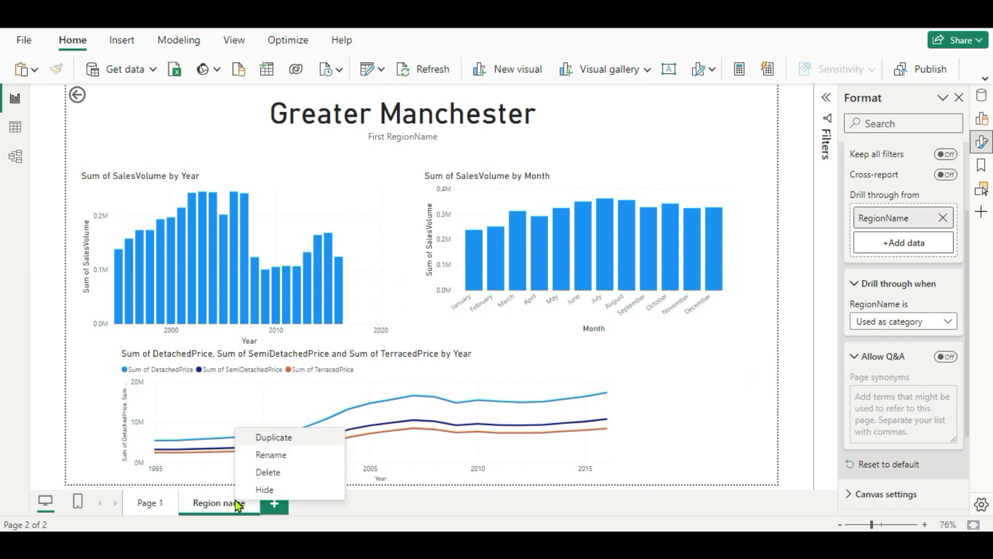
pyautogui.click(264, 489)
pyautogui.click(141, 502)
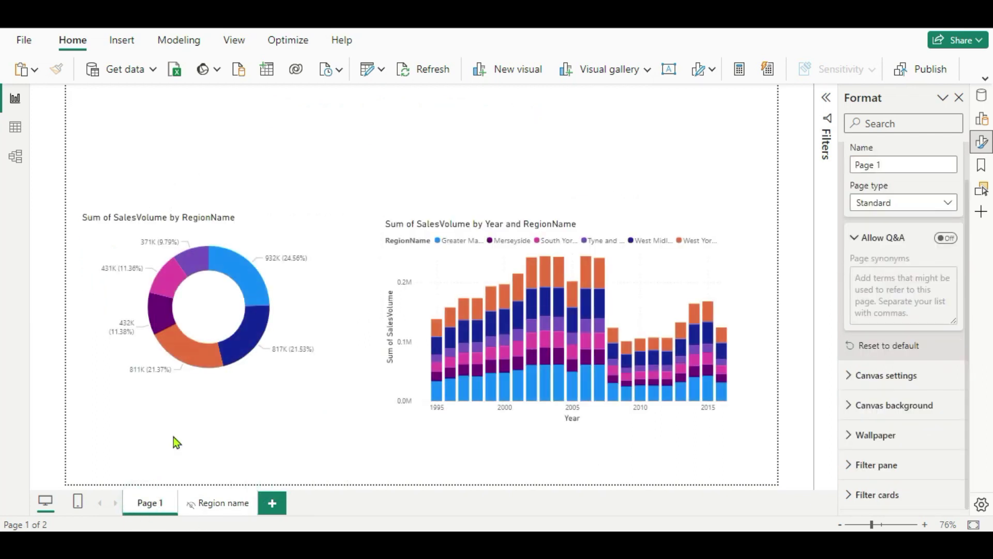
# Drill through from the Greater Manchester slice of the donut chart to the Region name page
pyautogui.rightClick(252, 277)
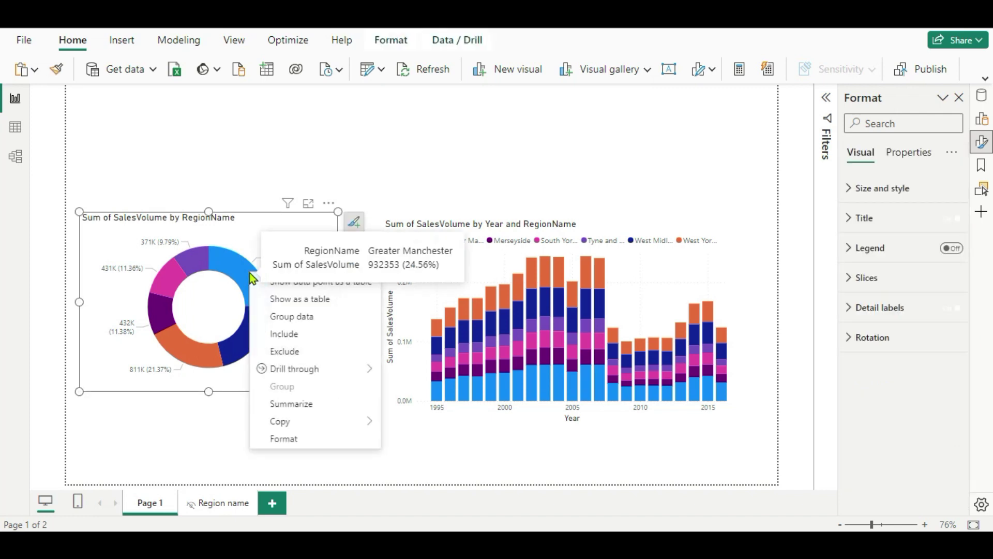
pyautogui.moveTo(288, 370)
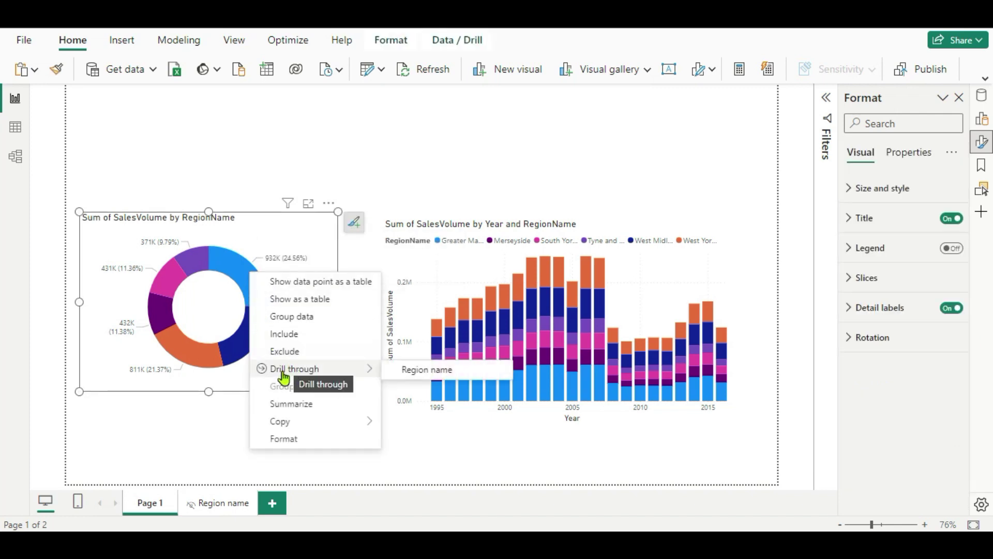
pyautogui.click(426, 369)
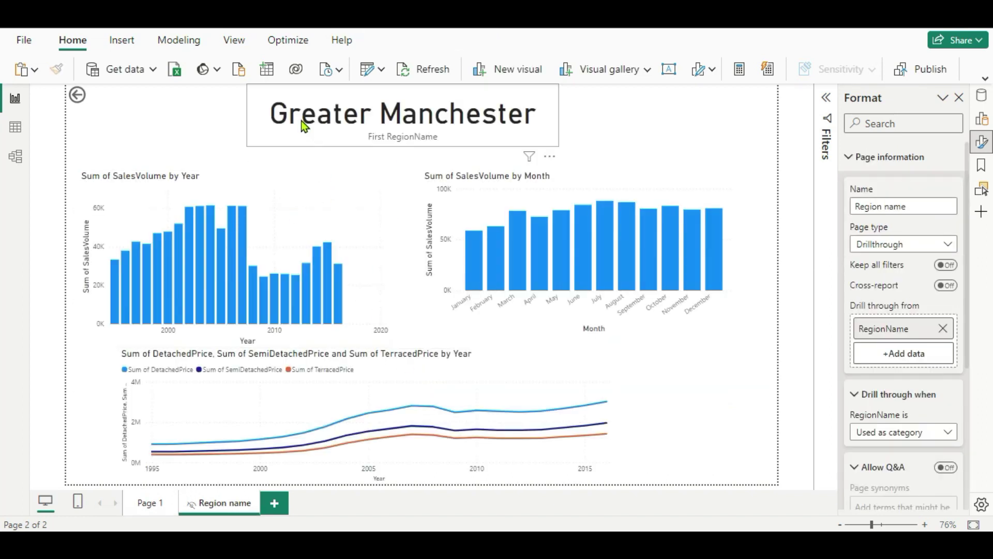
# Go back to Page 1 and drill through from the donut's Merseyside slice to the Region name page
pyautogui.click(144, 508)
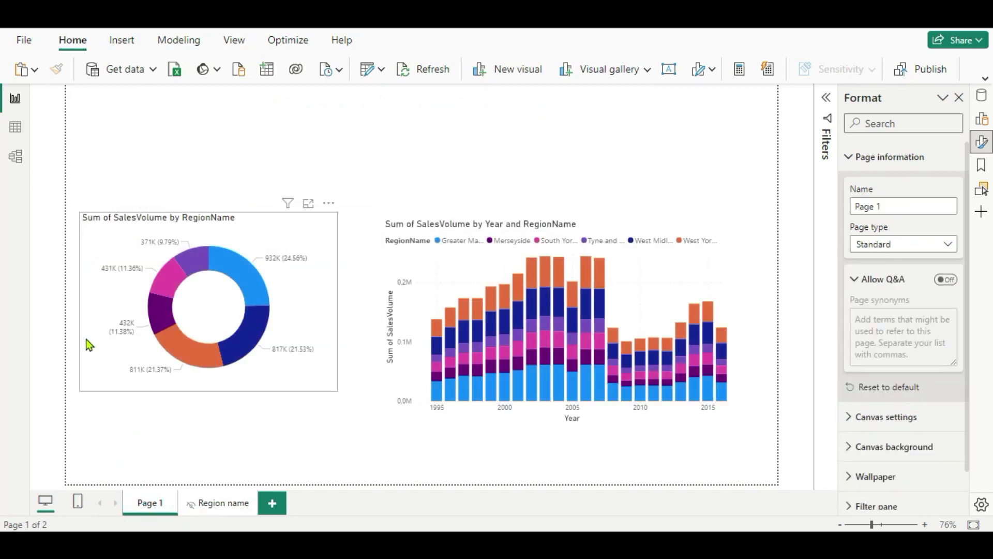
pyautogui.moveTo(162, 319)
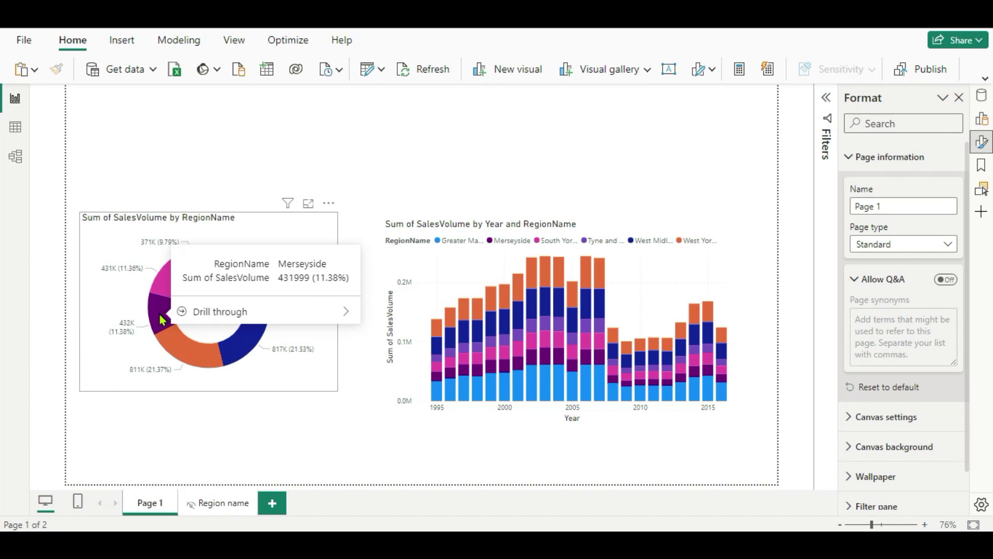
pyautogui.rightClick(161, 319)
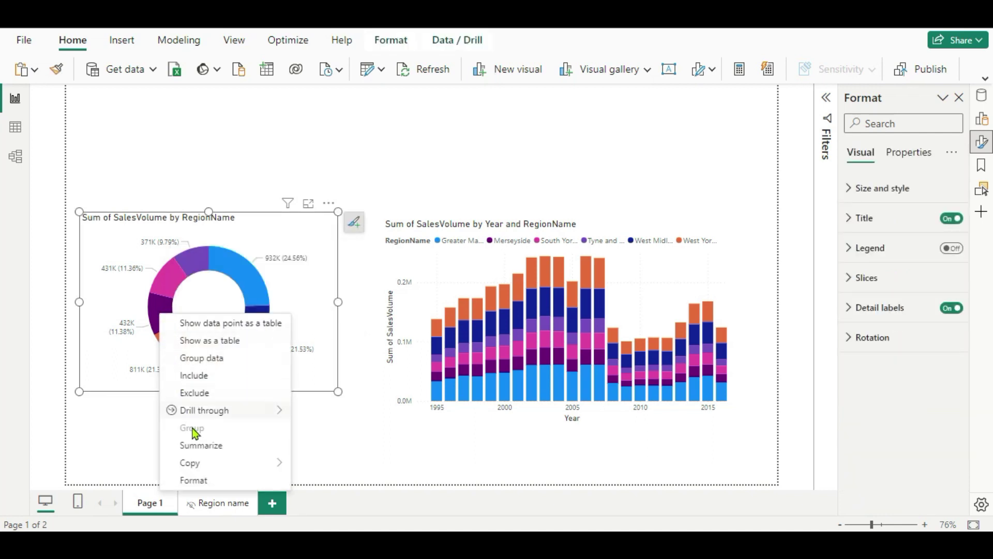
pyautogui.moveTo(200, 419)
pyautogui.click(318, 413)
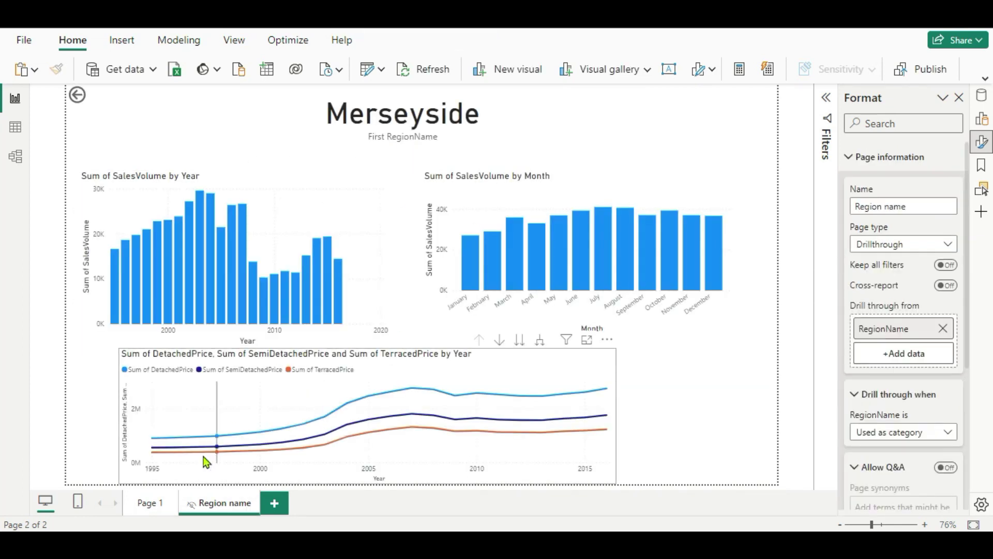
# Return to Page 1, insert a blank button and place it in the empty area above the two charts
pyautogui.click(145, 506)
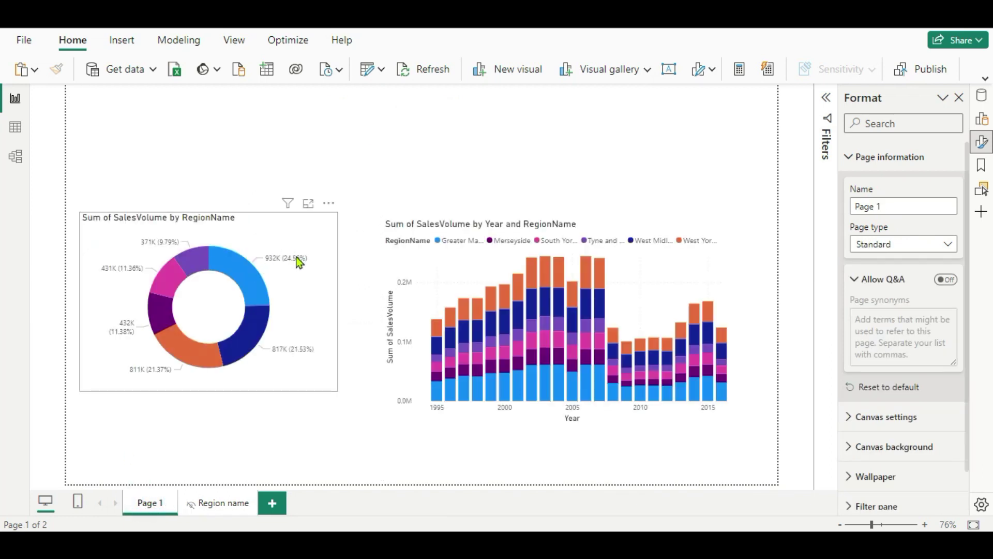
pyautogui.click(480, 136)
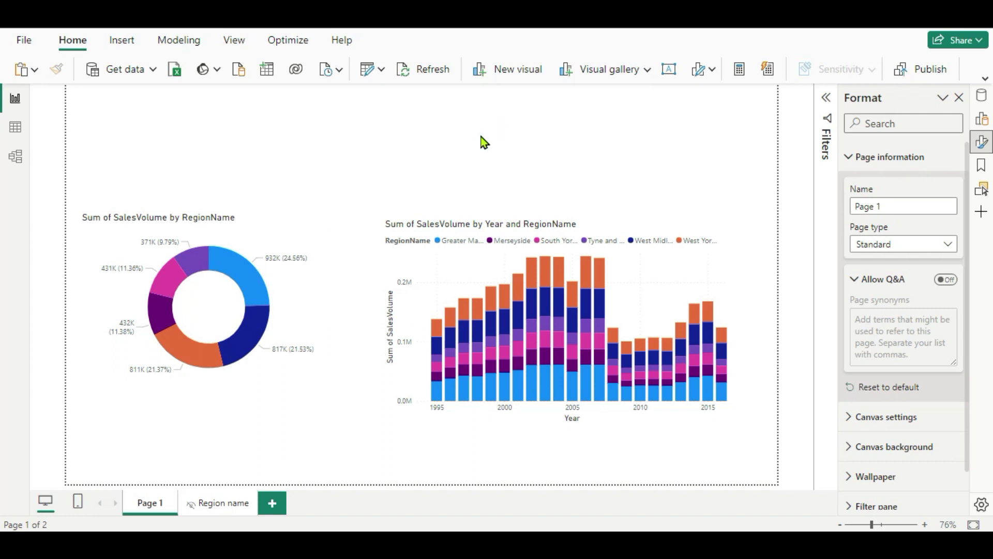
pyautogui.click(126, 42)
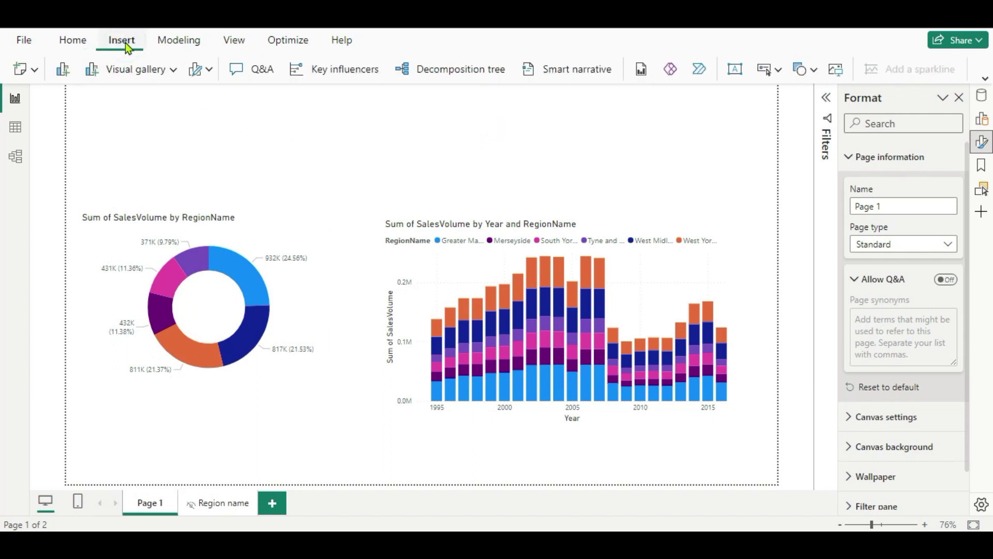
pyautogui.click(779, 73)
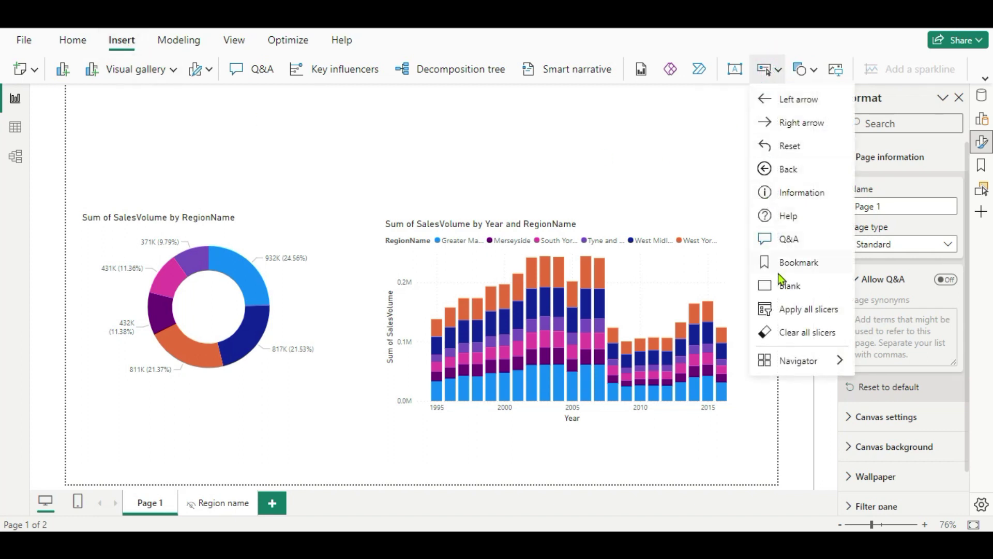
pyautogui.click(787, 295)
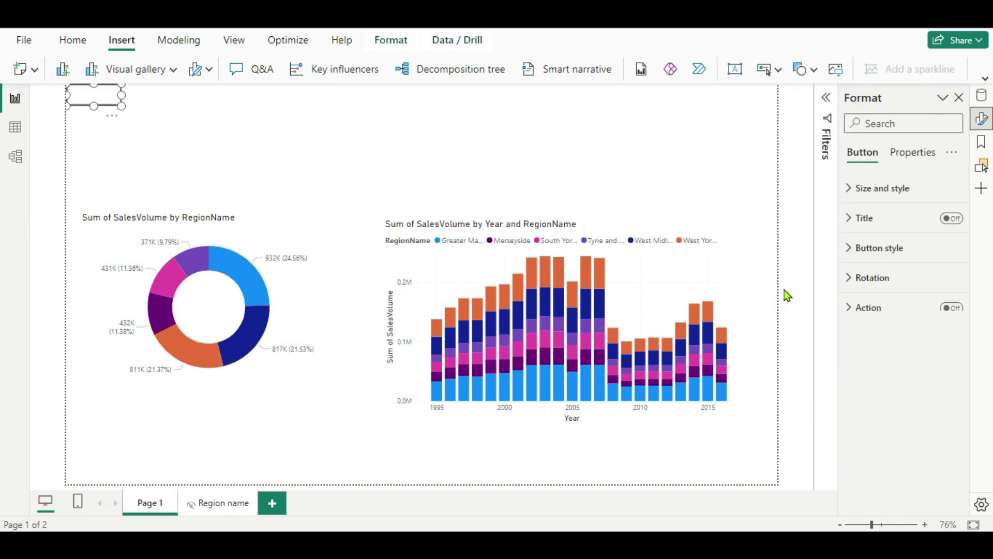
pyautogui.moveTo(94, 98); pyautogui.dragTo(441, 125)
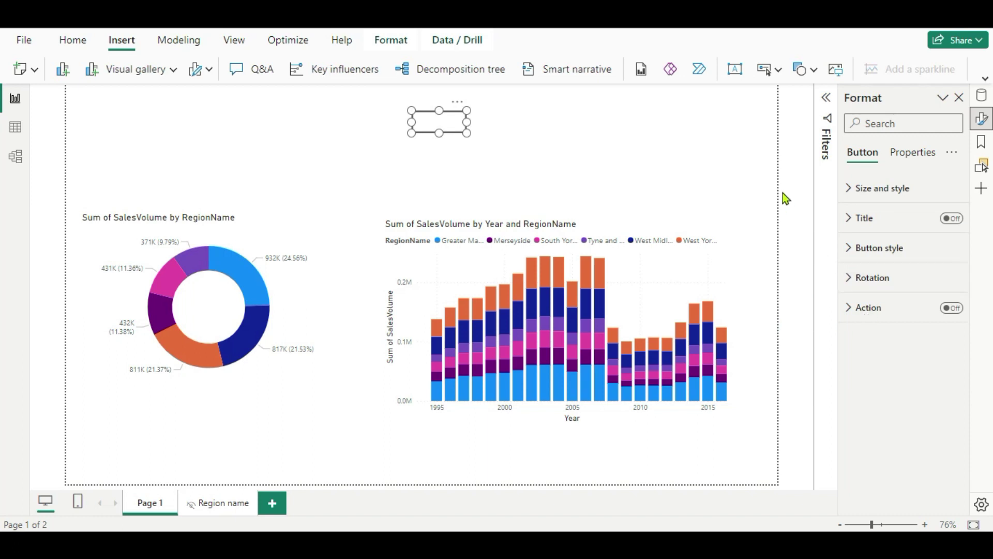
pyautogui.click(558, 135)
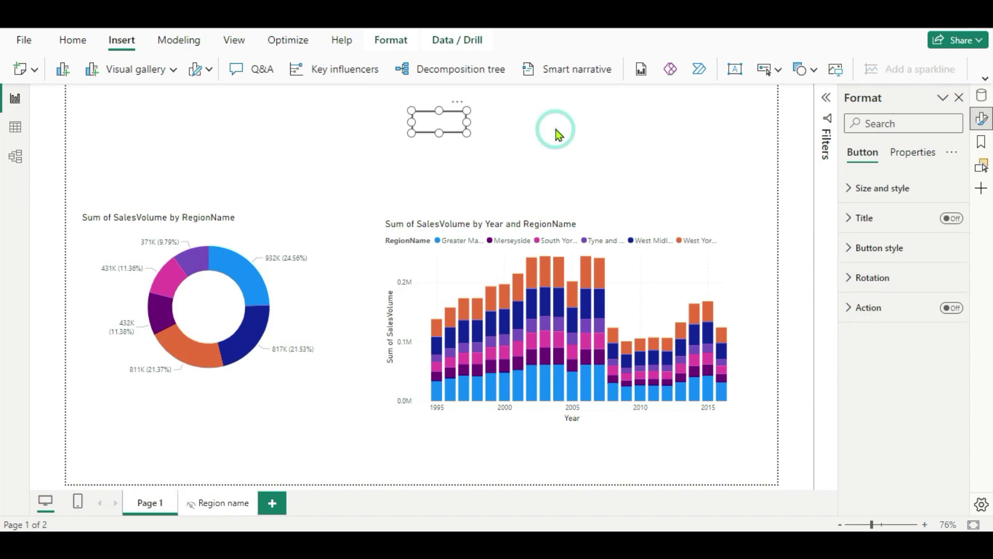
# Turn on the blank button's action, with type Drill through and destination Region name
pyautogui.click(452, 126)
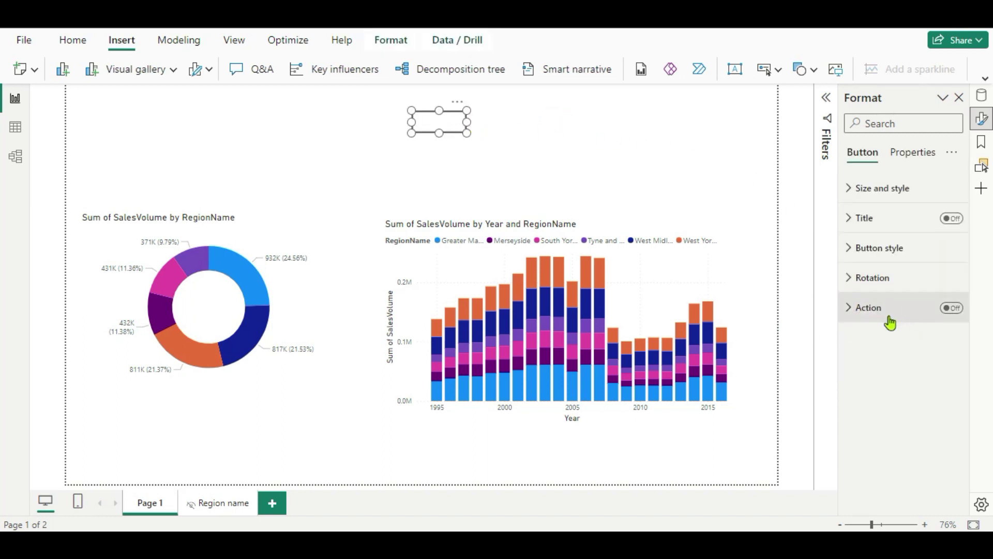
pyautogui.click(950, 309)
pyautogui.click(849, 311)
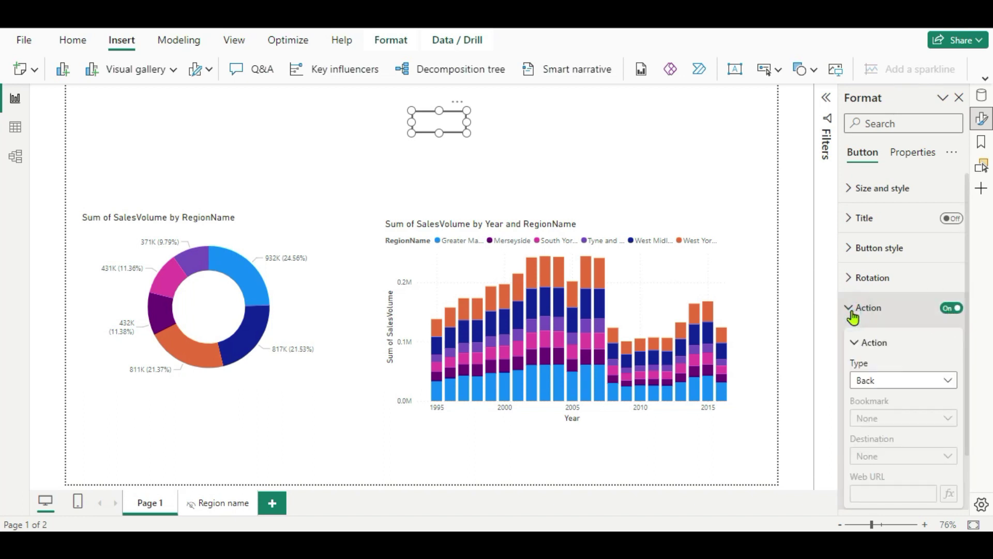
pyautogui.scroll(-1, 851, 315)
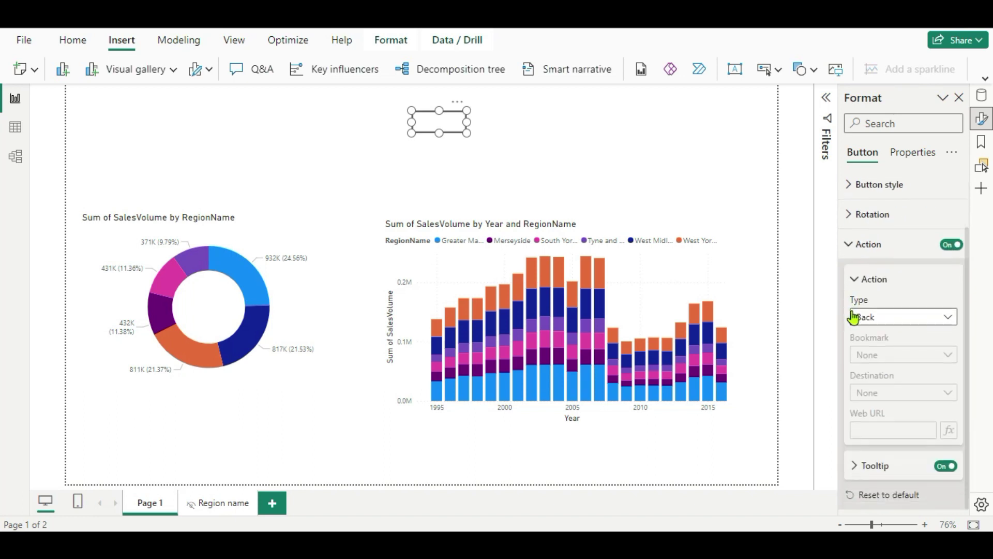
pyautogui.click(945, 317)
pyautogui.click(881, 370)
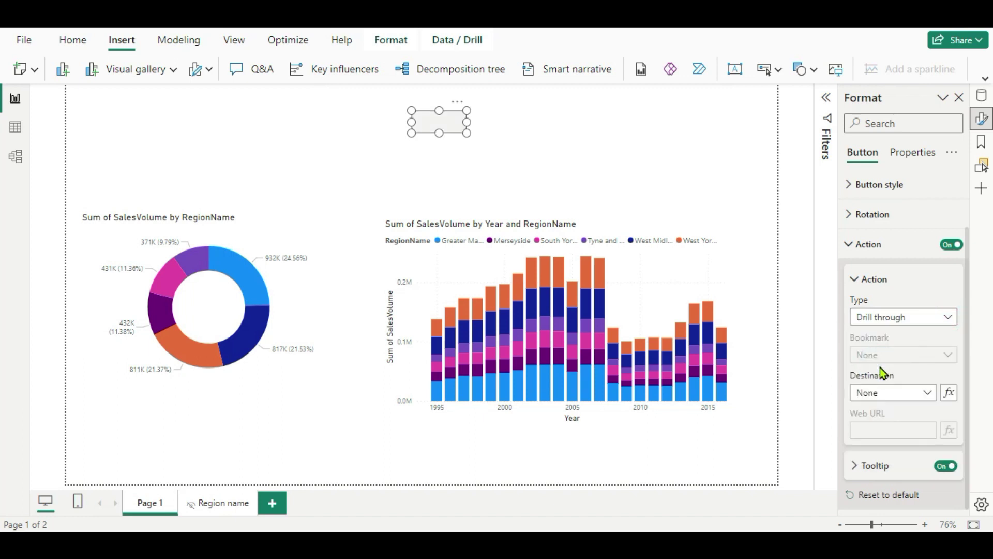
pyautogui.click(928, 395)
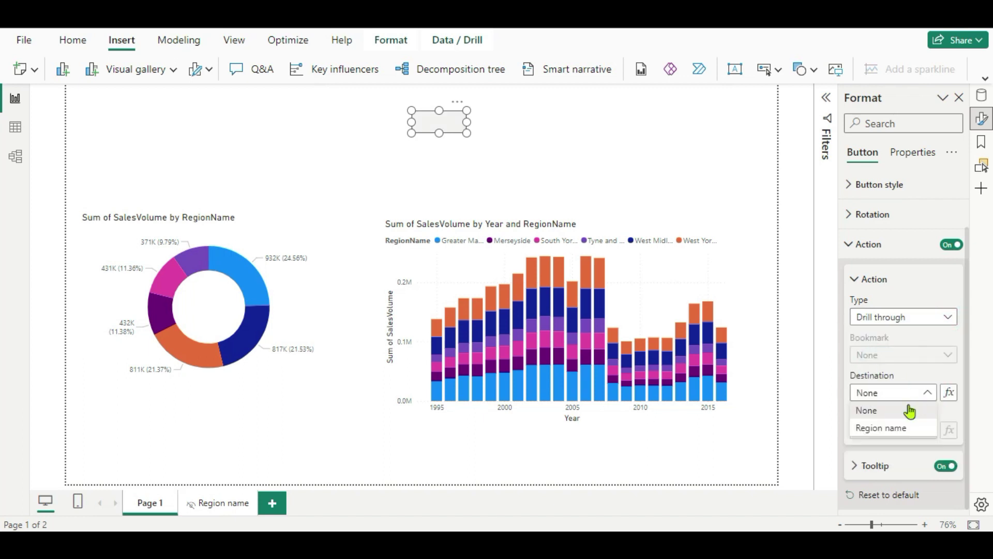
pyautogui.click(868, 432)
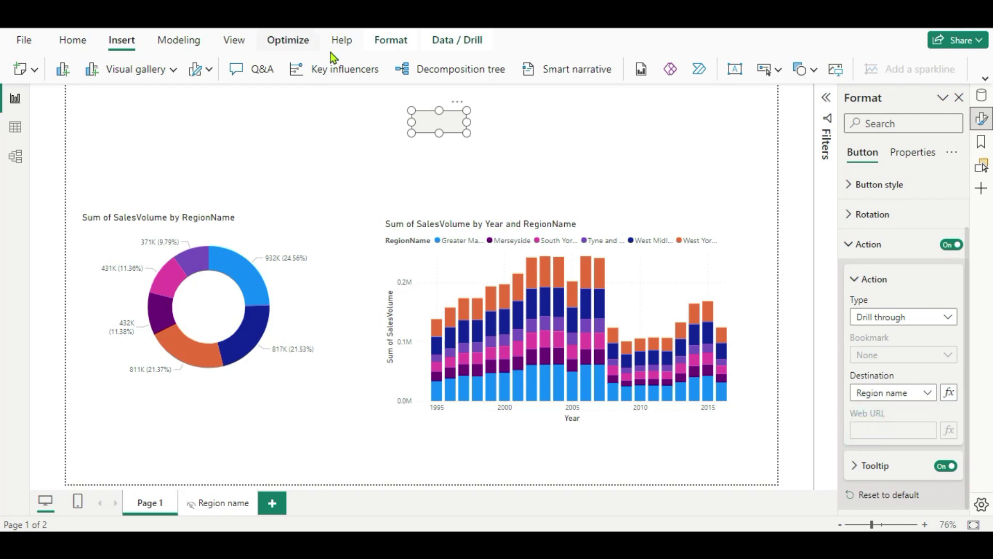
# Turn on the fill for the drill-through button's Default state and colour it dark purple
pyautogui.moveTo(444, 128)
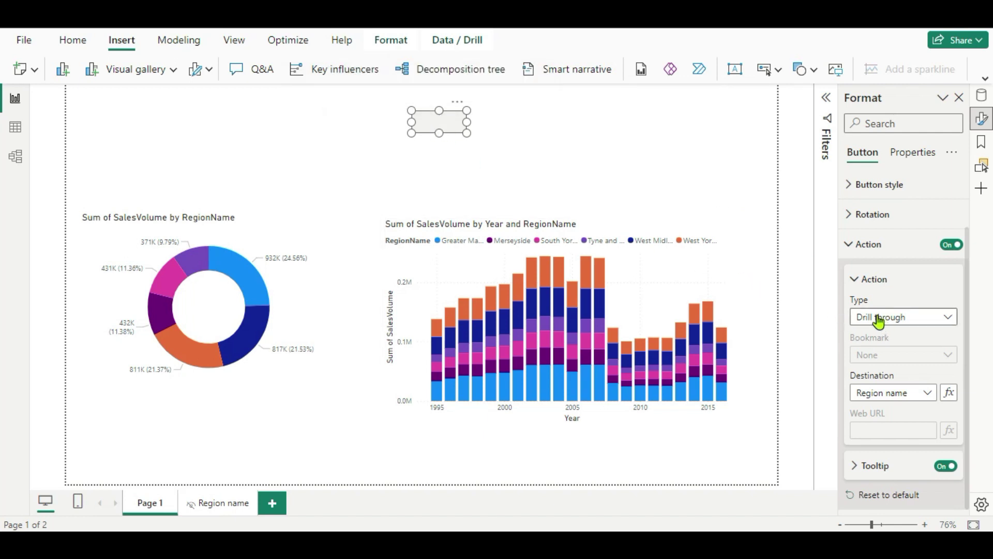
pyautogui.scroll(1, 879, 321)
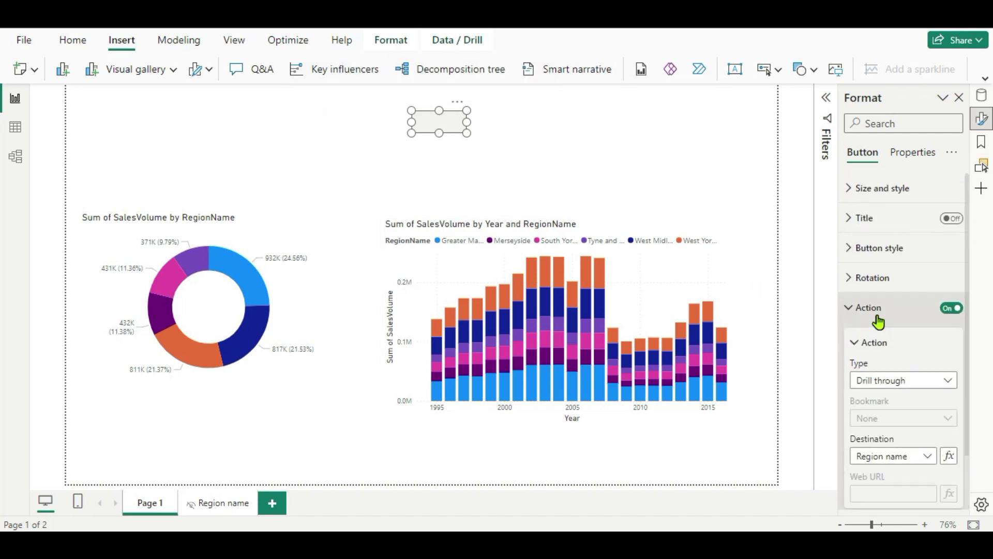
pyautogui.click(851, 251)
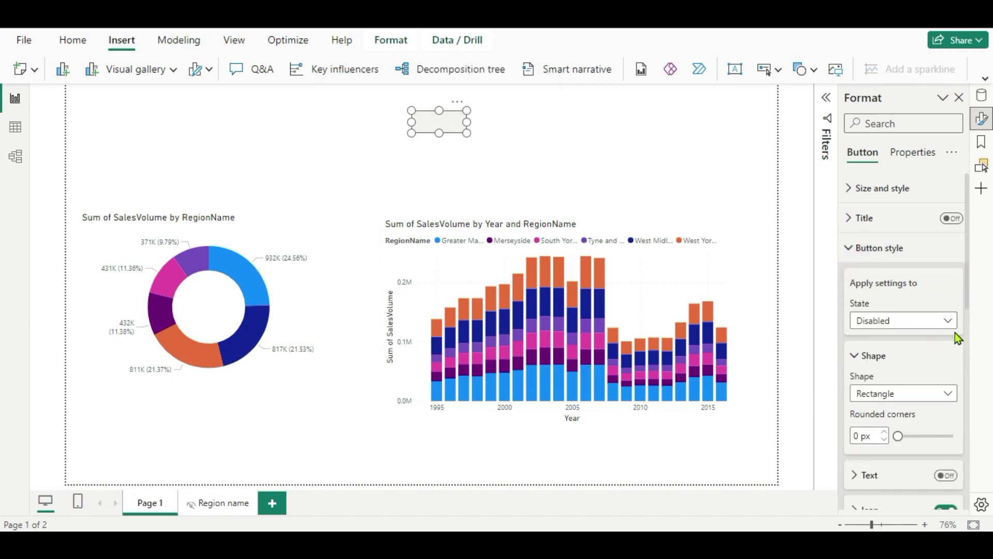
pyautogui.click(949, 319)
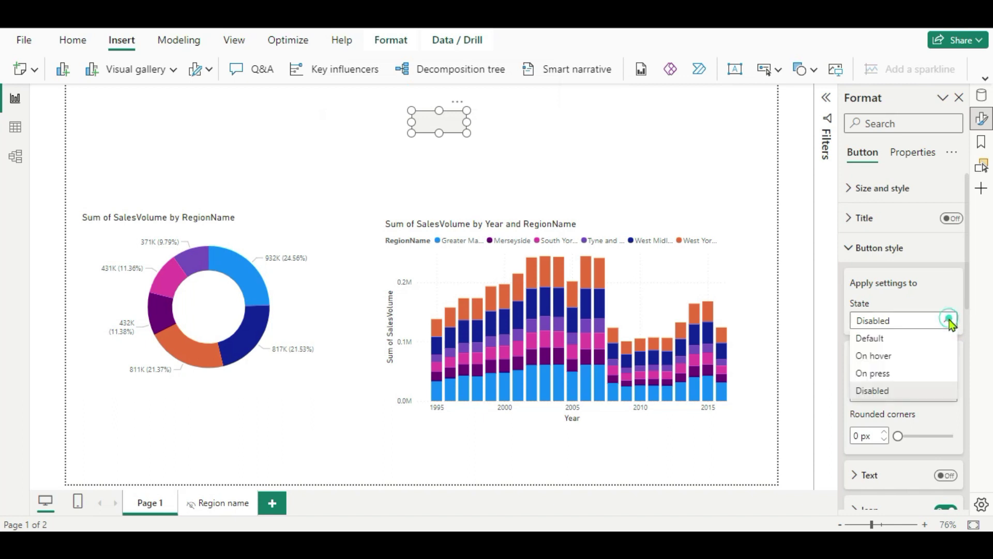
pyautogui.click(869, 339)
pyautogui.scroll(-2, 911, 382)
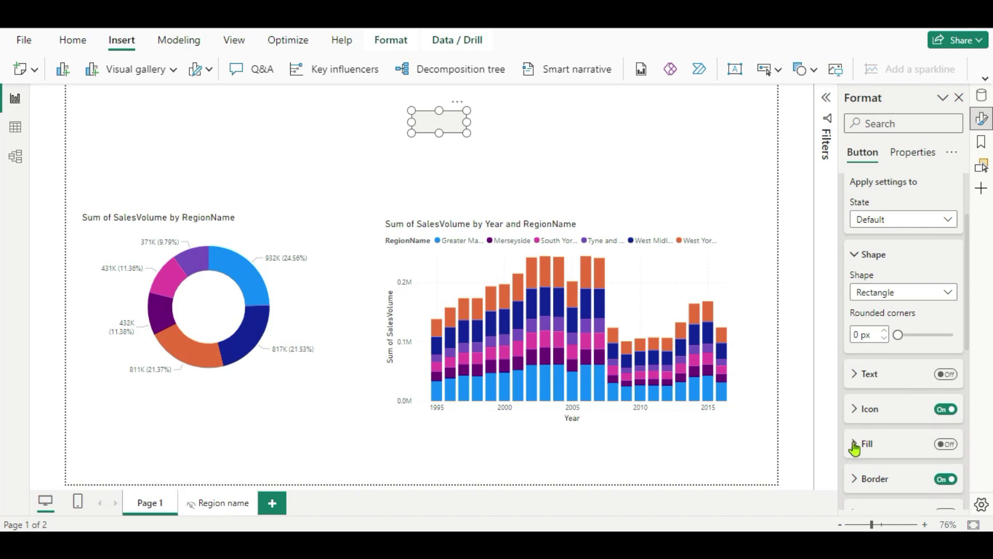
pyautogui.click(859, 444)
pyautogui.click(946, 444)
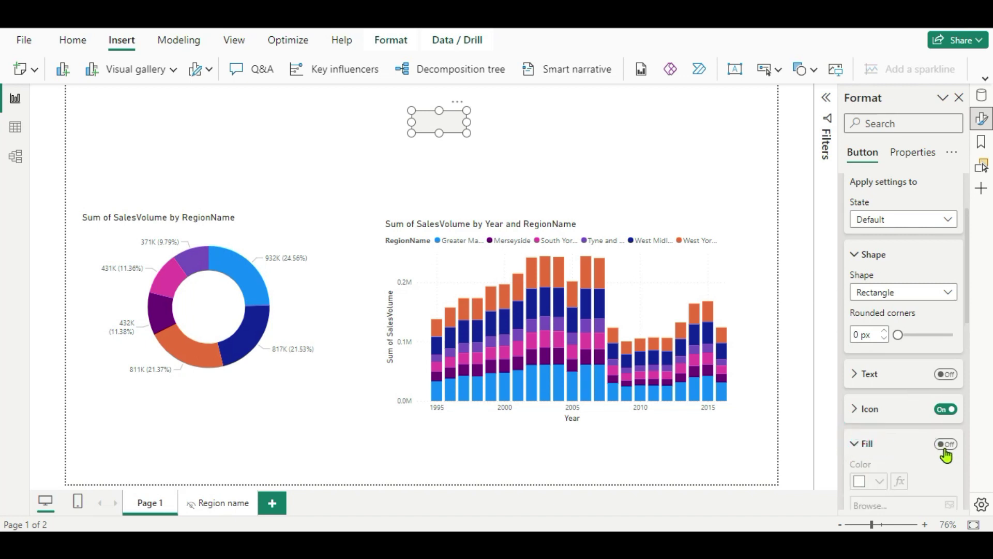
pyautogui.scroll(-4, 932, 436)
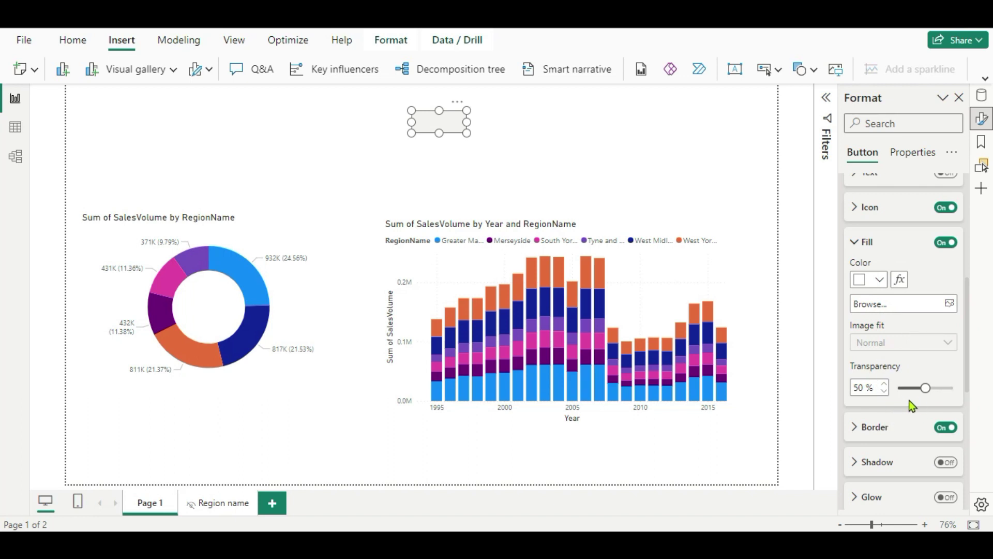
pyautogui.click(880, 280)
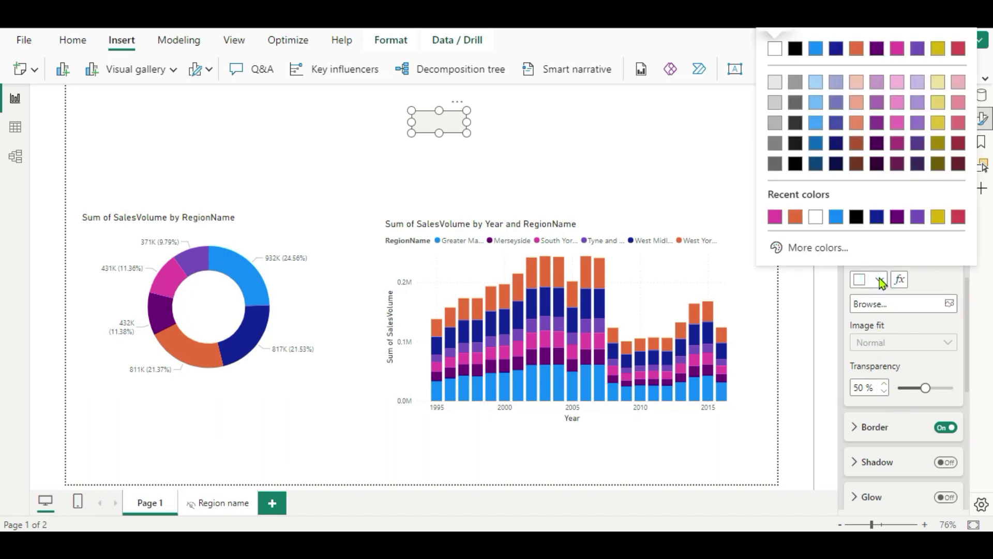
pyautogui.click(898, 217)
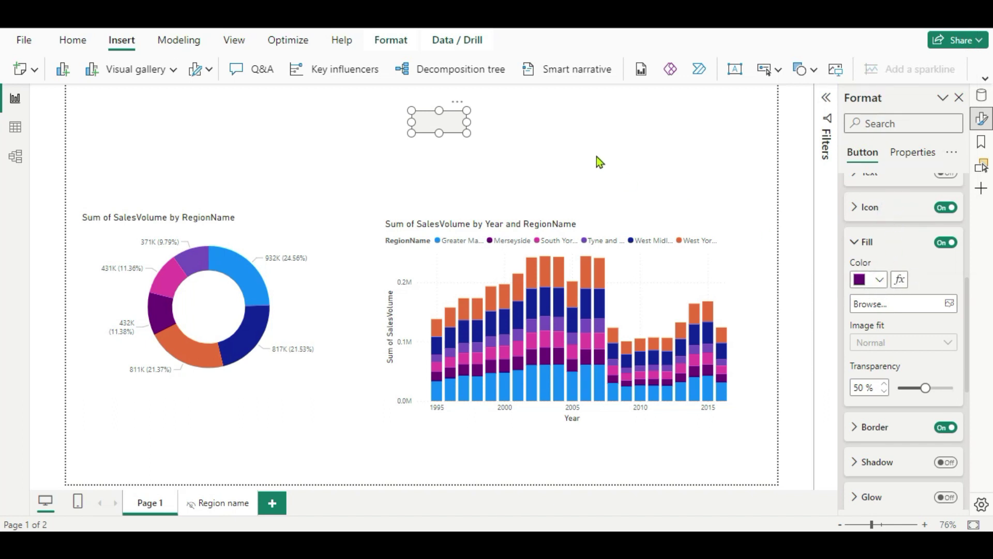
pyautogui.click(612, 173)
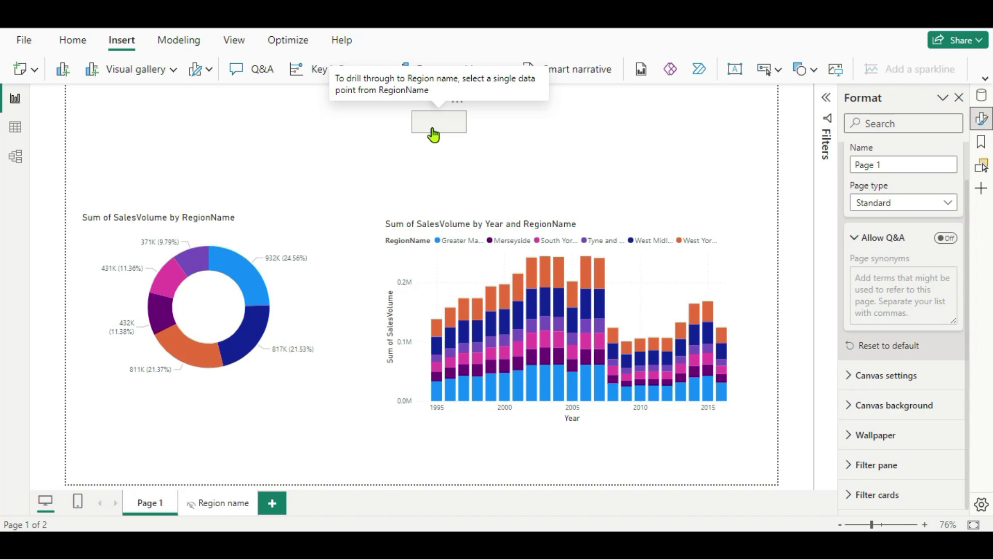
# Select the donut's Greater Manchester slice, drill through using the new button, and go back to Page 1
pyautogui.click(255, 274)
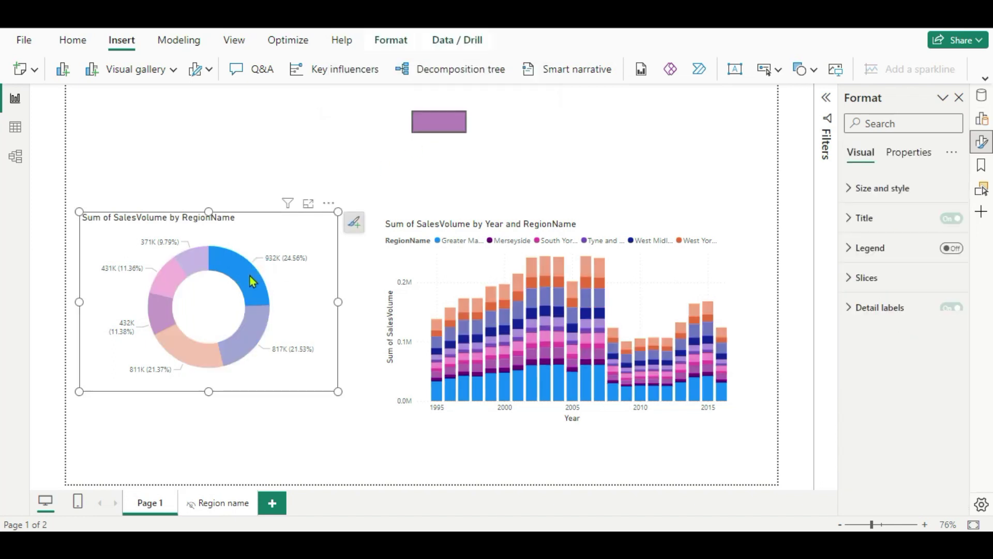
pyautogui.keyDown('ctrl'); pyautogui.click(448, 126); pyautogui.keyUp('ctrl')
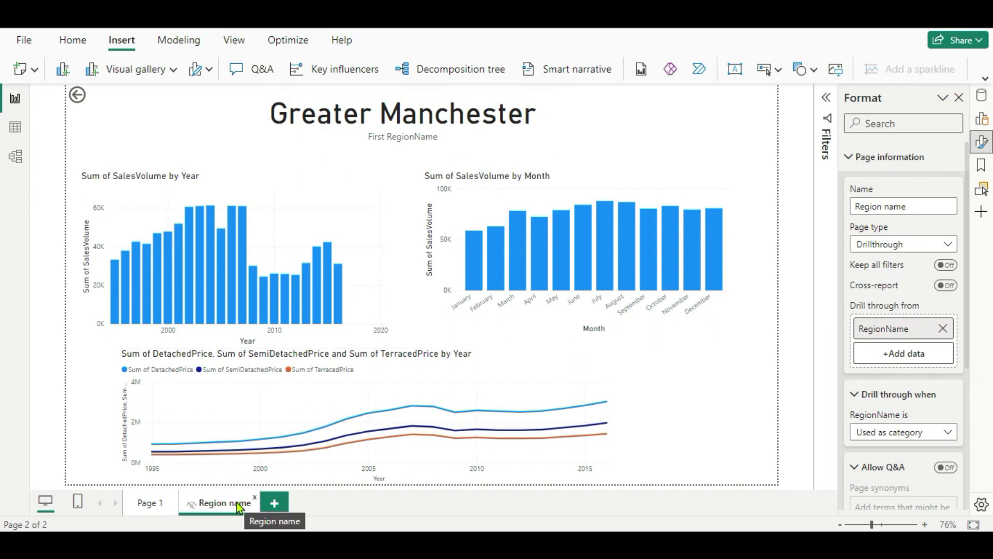
pyautogui.keyDown('ctrl'); pyautogui.click(77, 96); pyautogui.keyUp('ctrl')
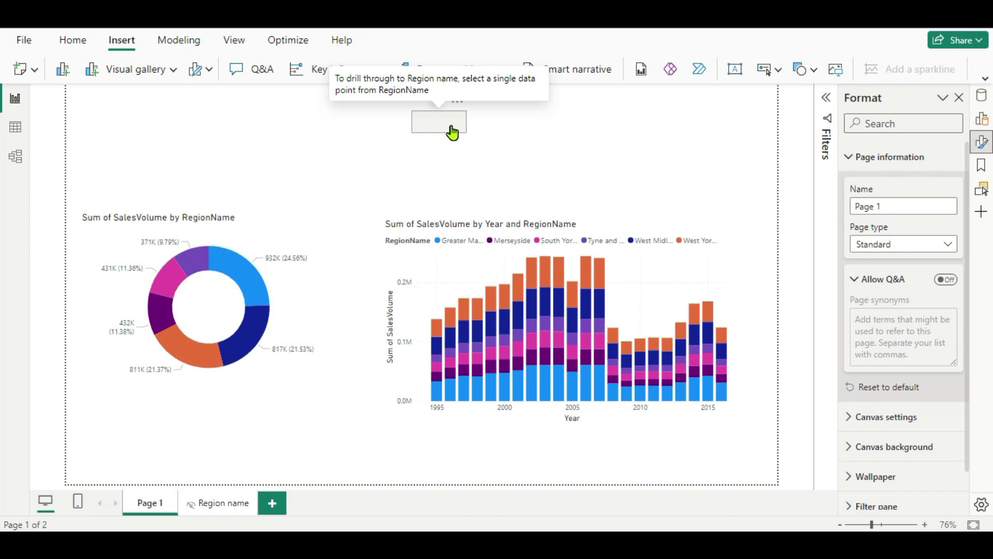
# Drill through to Region name from the Greater Manchester slice's tooltip, and return to Page 1 using the page's back button
pyautogui.moveTo(242, 283)
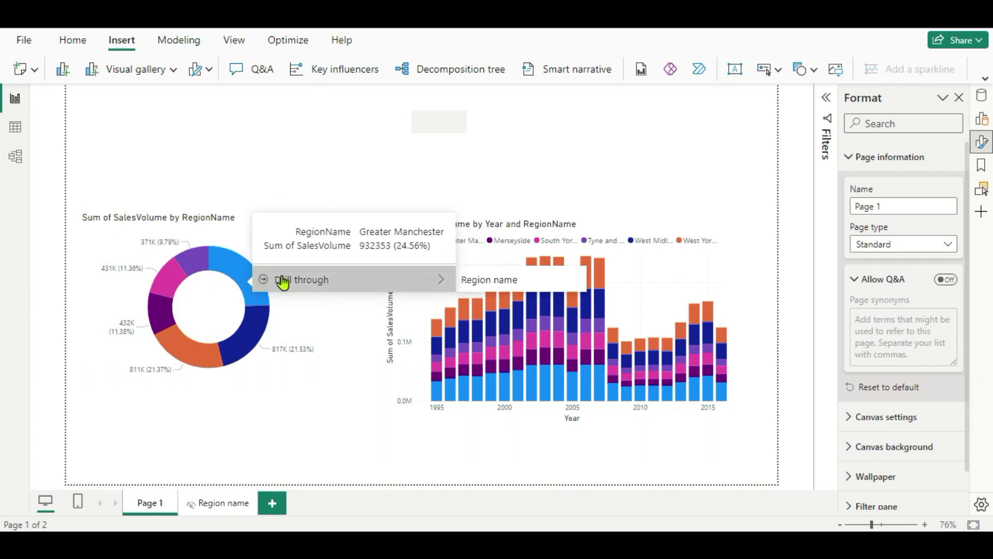
pyautogui.click(479, 280)
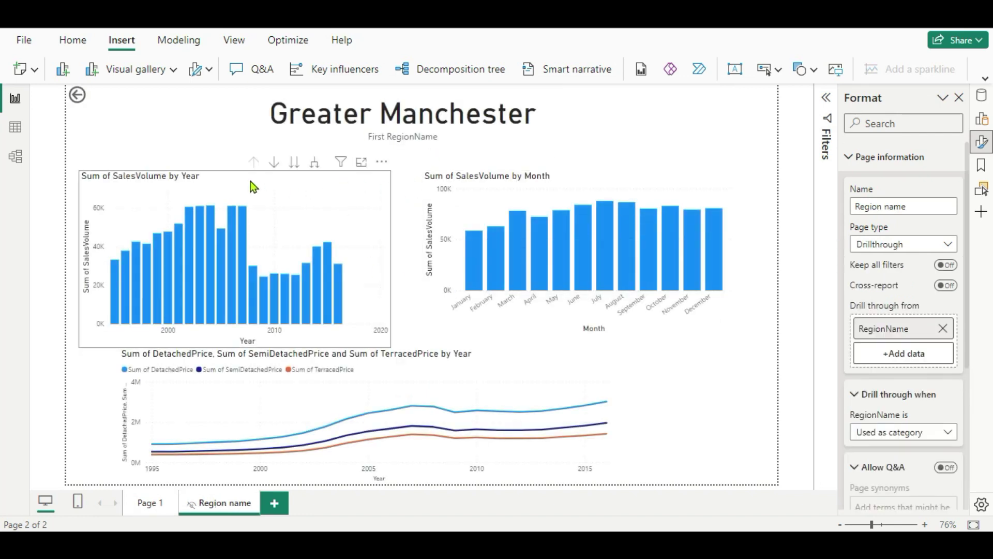
pyautogui.click(78, 96)
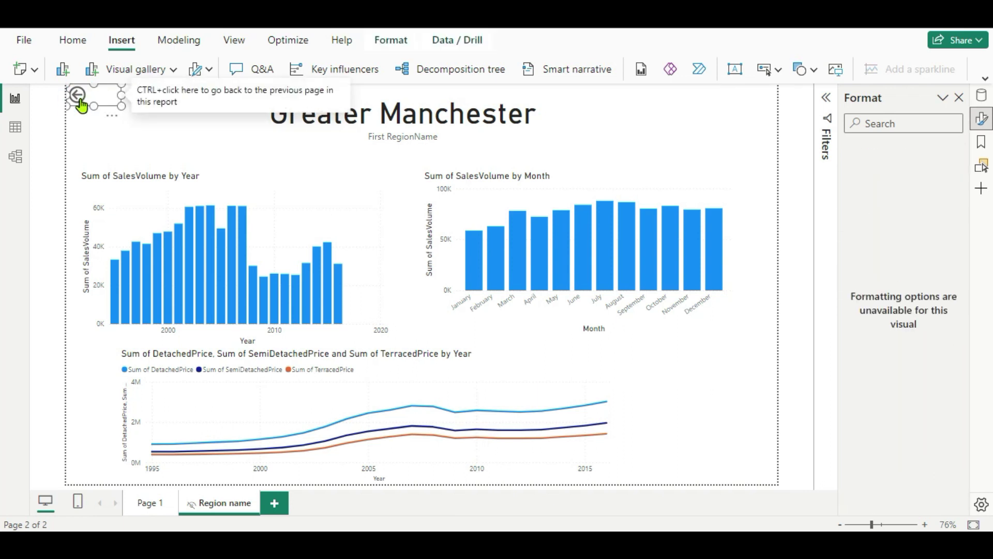
pyautogui.click(78, 99)
pyautogui.click(79, 100)
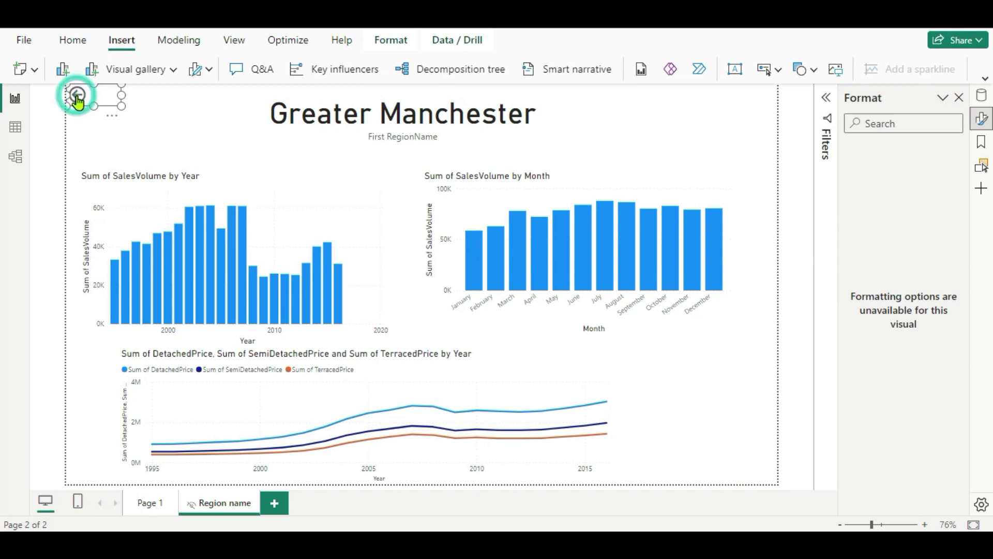
pyautogui.keyDown('ctrl'); pyautogui.click(78, 101); pyautogui.keyUp('ctrl')
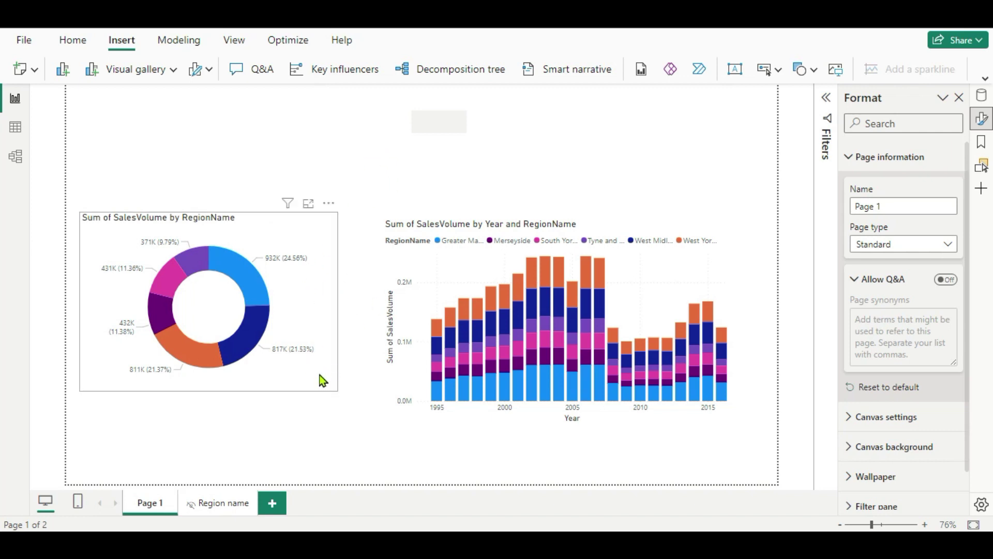
# Open the program options and check the Modern visual tooltips entry in the global preview features
pyautogui.click(24, 41)
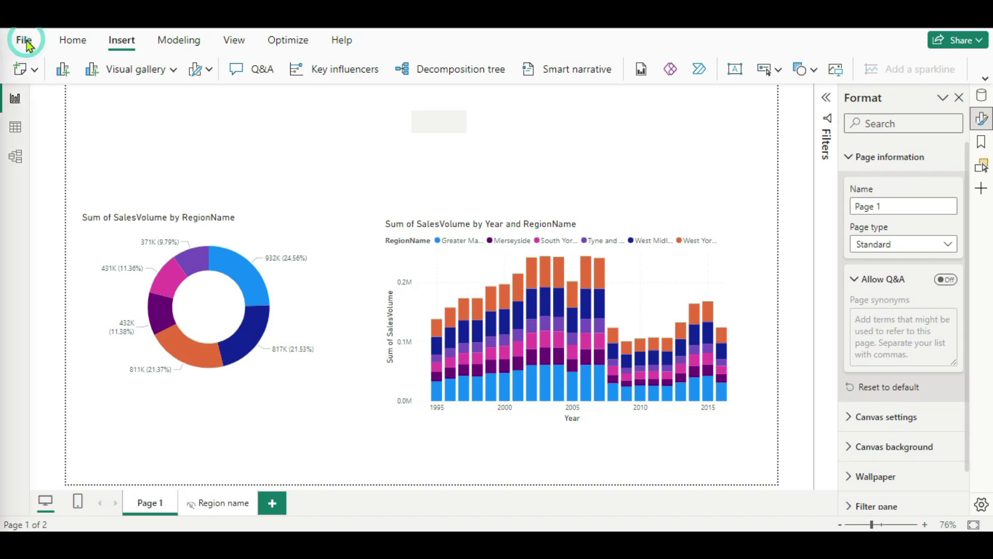
pyautogui.click(54, 296)
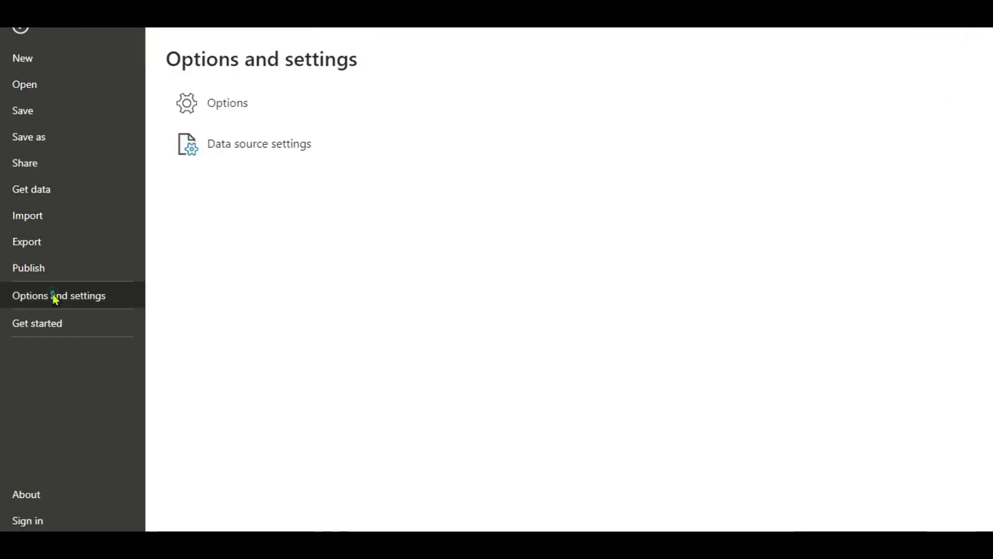
pyautogui.click(215, 103)
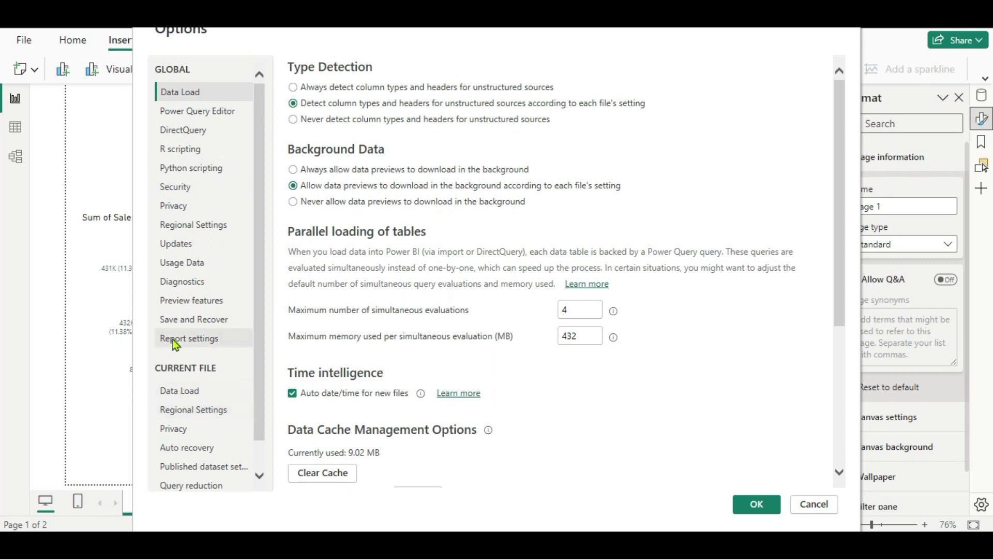
pyautogui.click(178, 300)
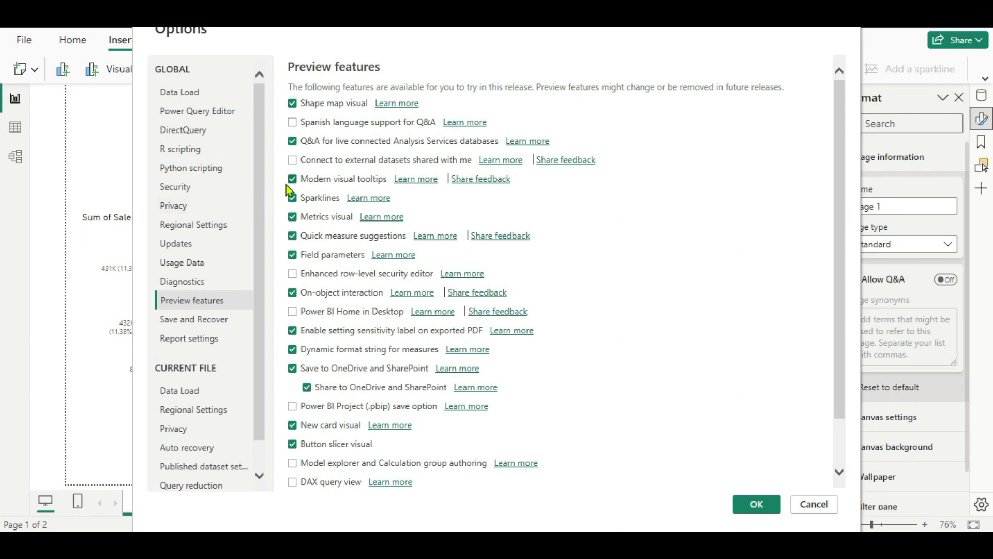
# Check the modern visual tooltips option with drill actions in the current file's report settings, and accept the options
pyautogui.scroll(-2, 260, 165)
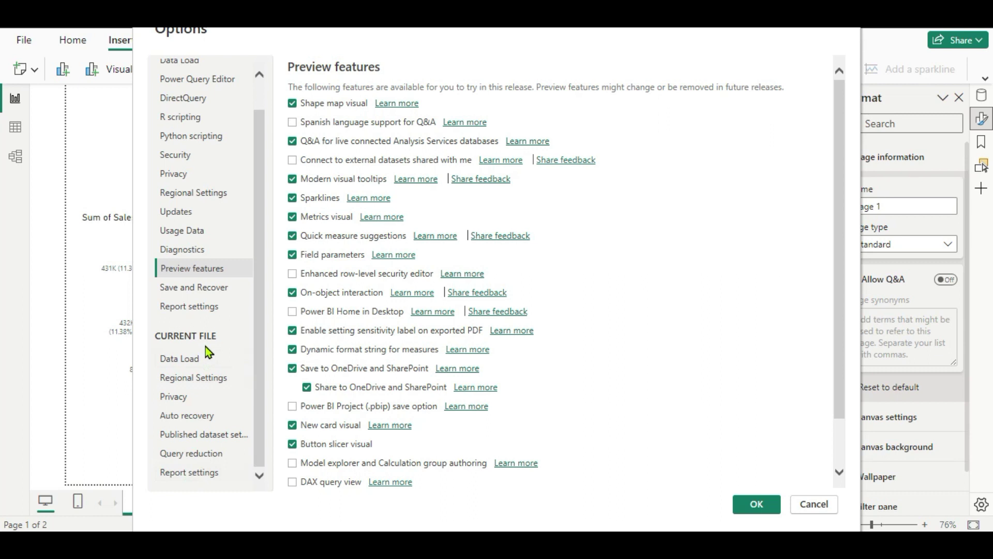
pyautogui.click(187, 477)
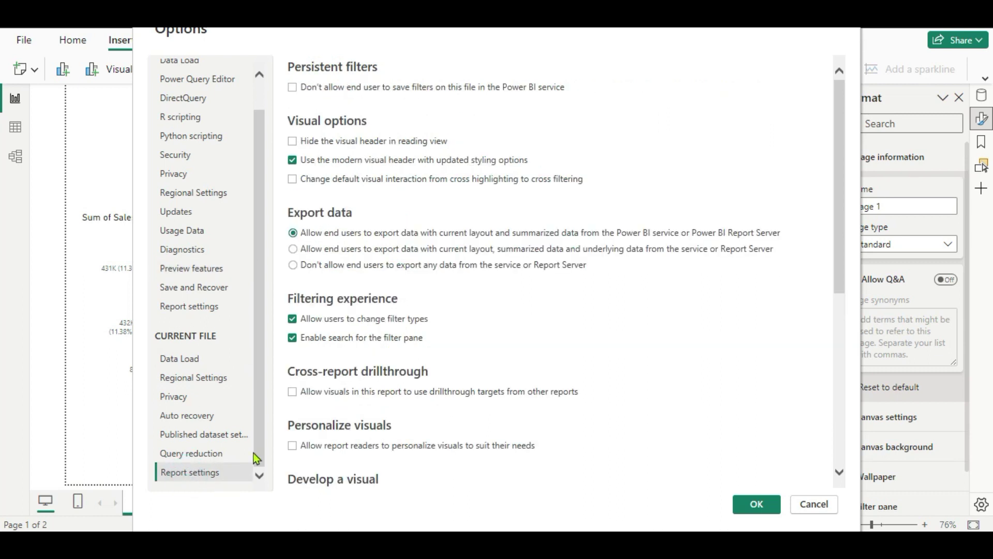
pyautogui.scroll(-3, 378, 336)
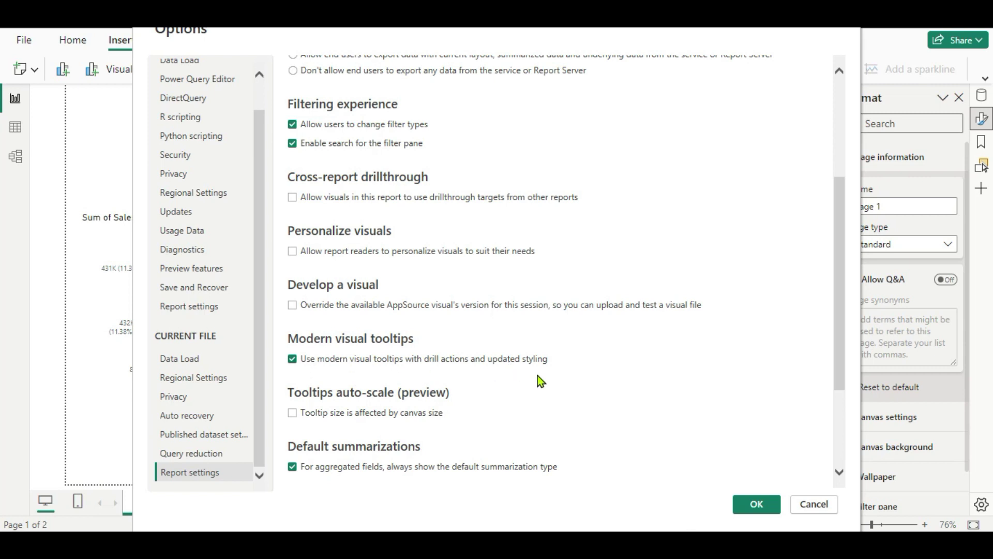
pyautogui.click(759, 505)
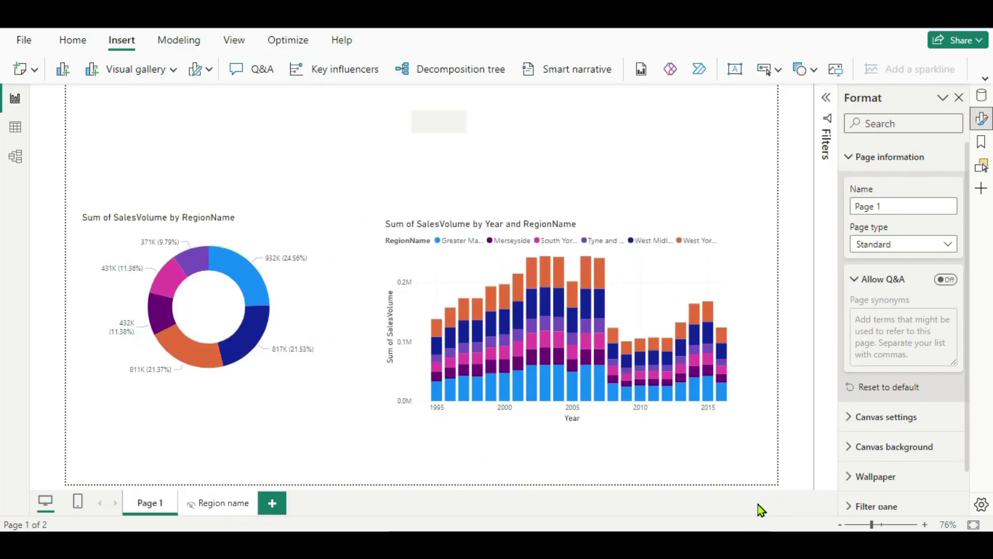
# Use the tooltip of the donut's Greater Manchester slice to drill through to Region name, and go back to Page 1
pyautogui.moveTo(245, 272)
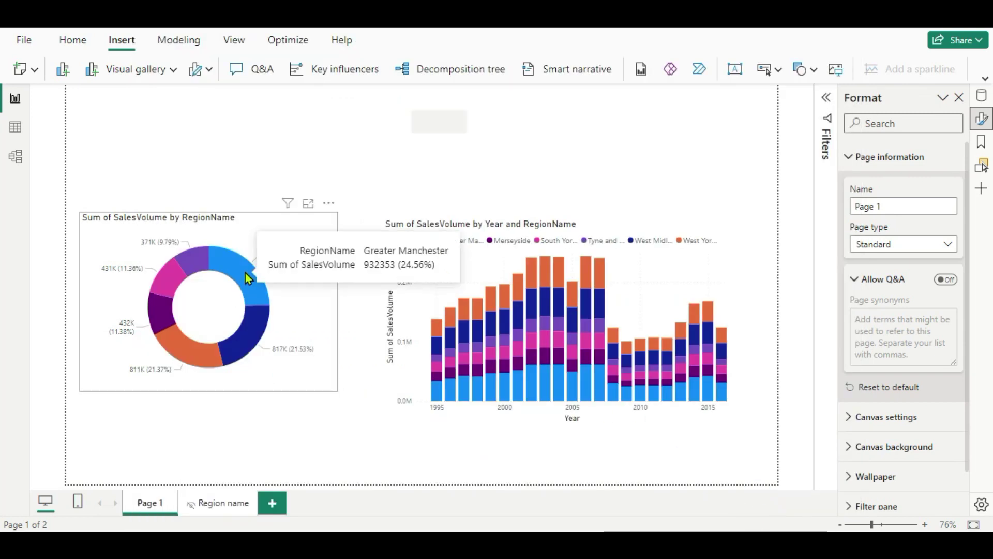
pyautogui.moveTo(281, 273)
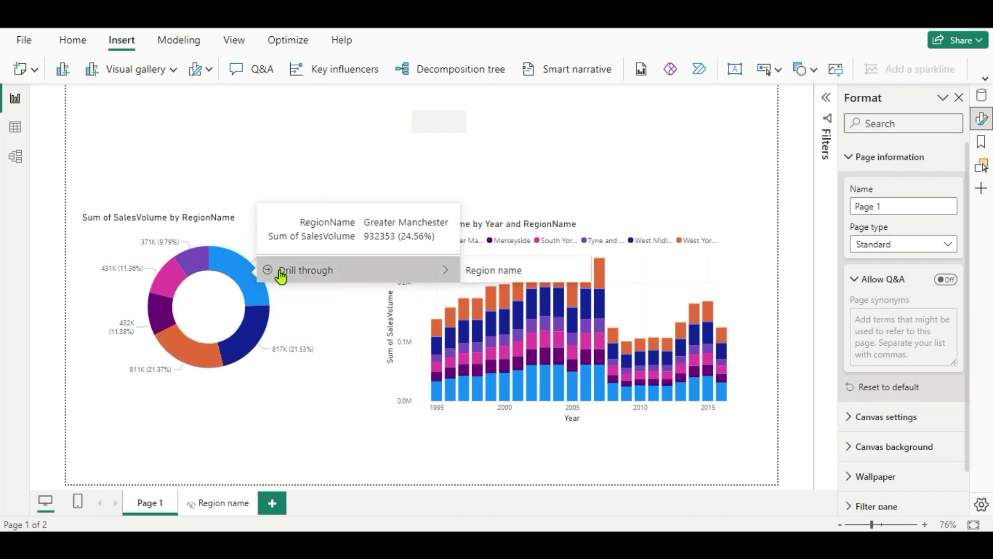
pyautogui.click(487, 272)
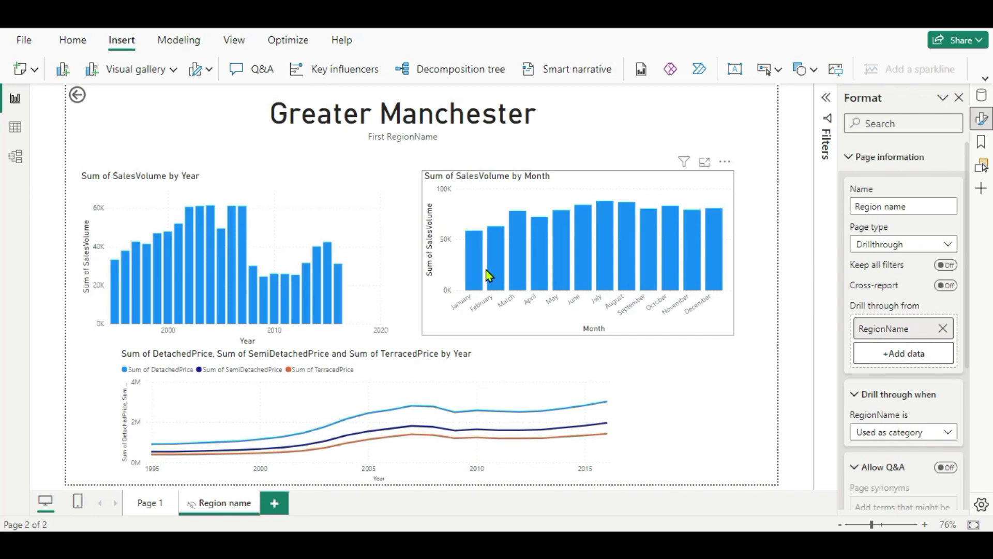
pyautogui.click(78, 100)
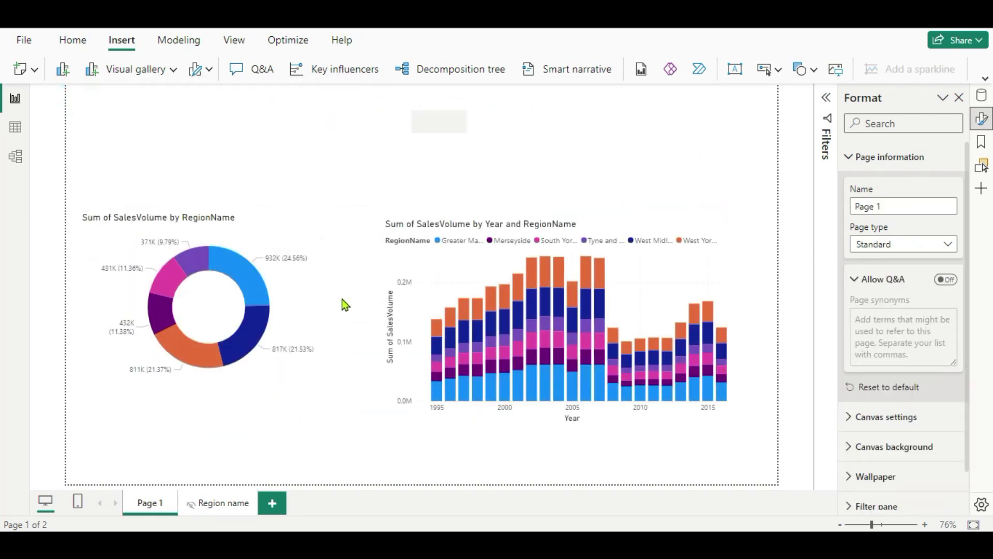